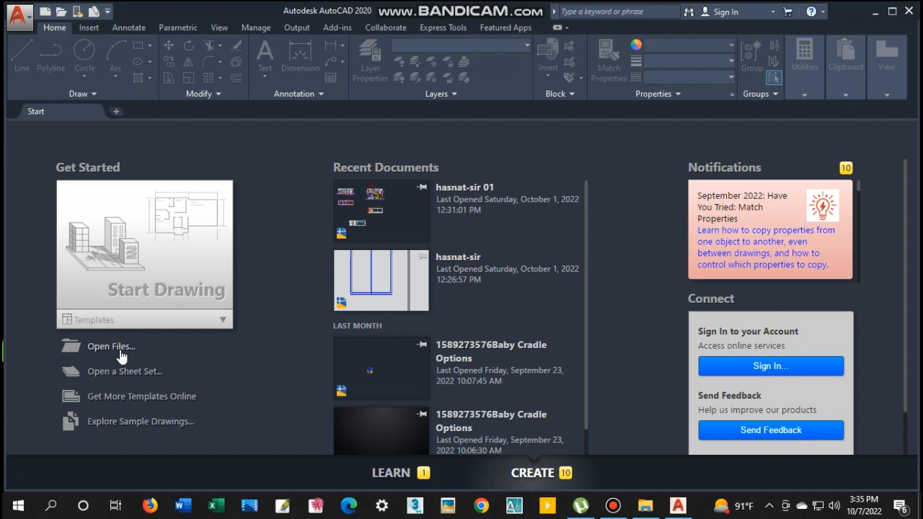
Step: Start a new blank drawing from the default template
click(150, 296)
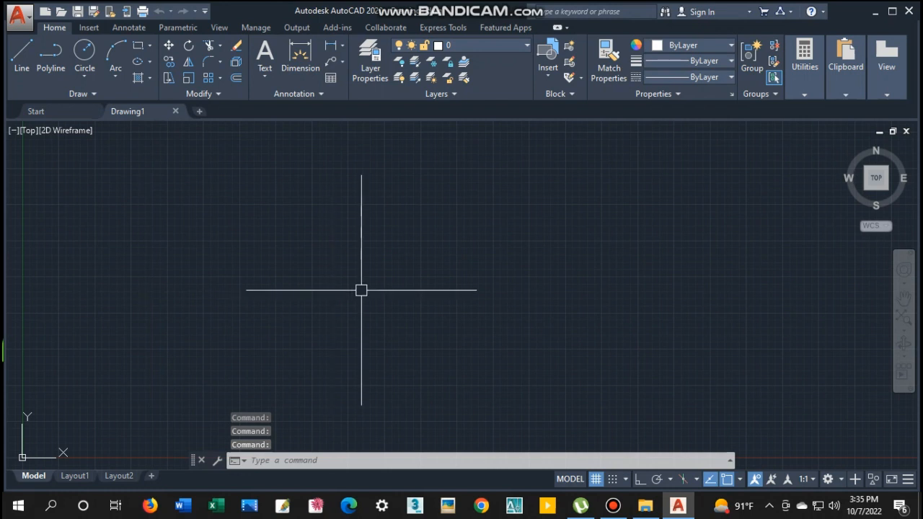
scroll(361, 290, down, 3)
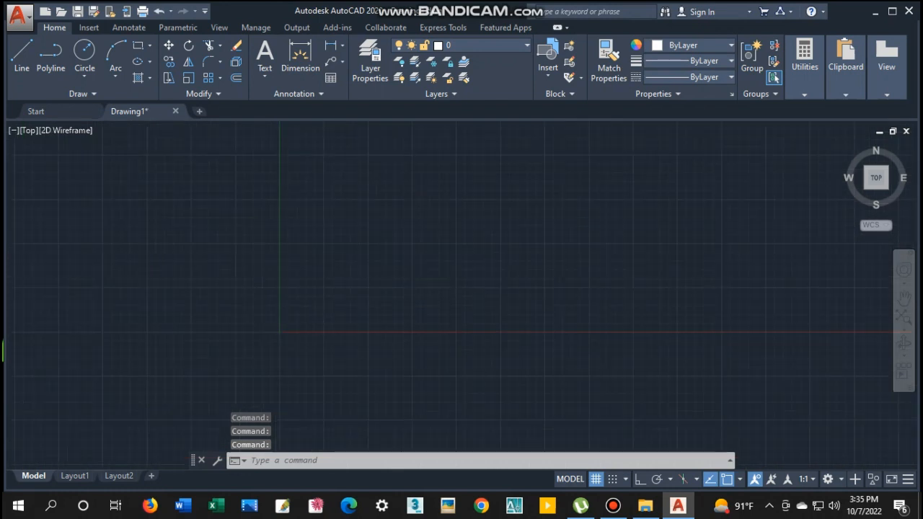
scroll(362, 290, up, 4)
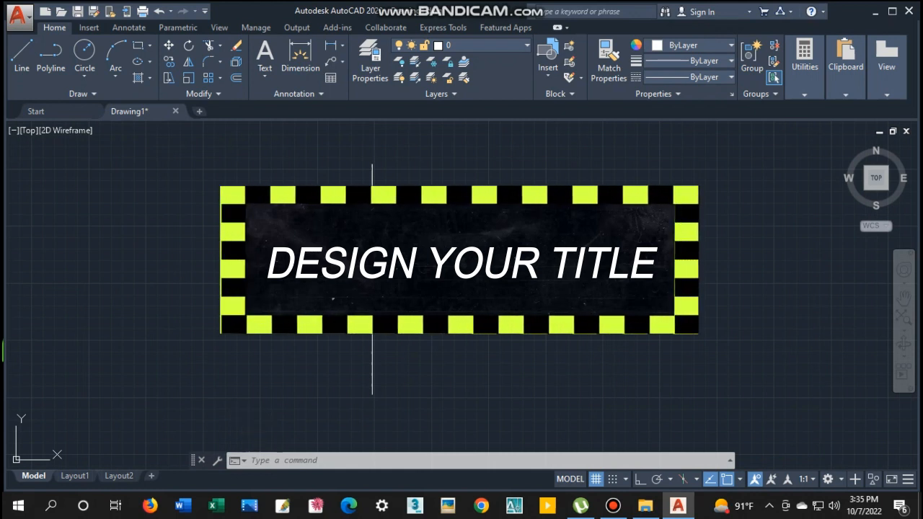
Step: Open the drawing units settings and set the length type to Architectural with 0'-0" precision
key(Escape)
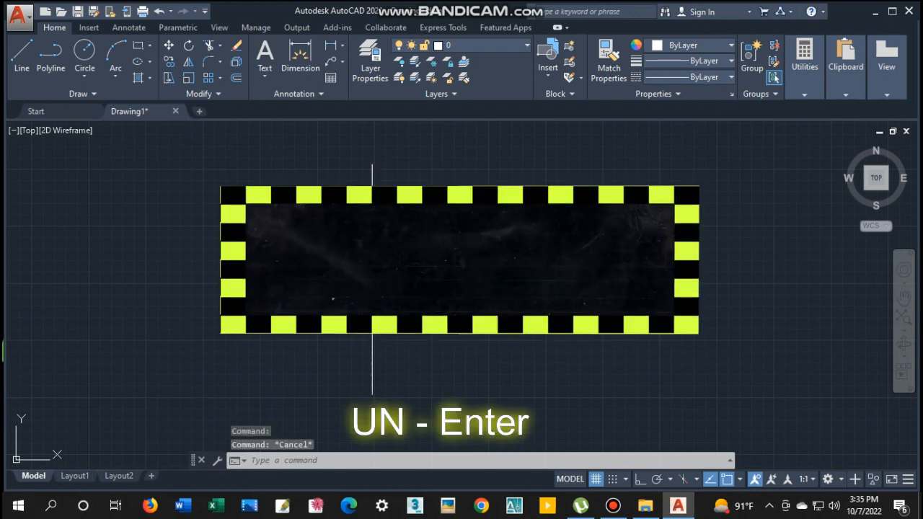
text(UN)
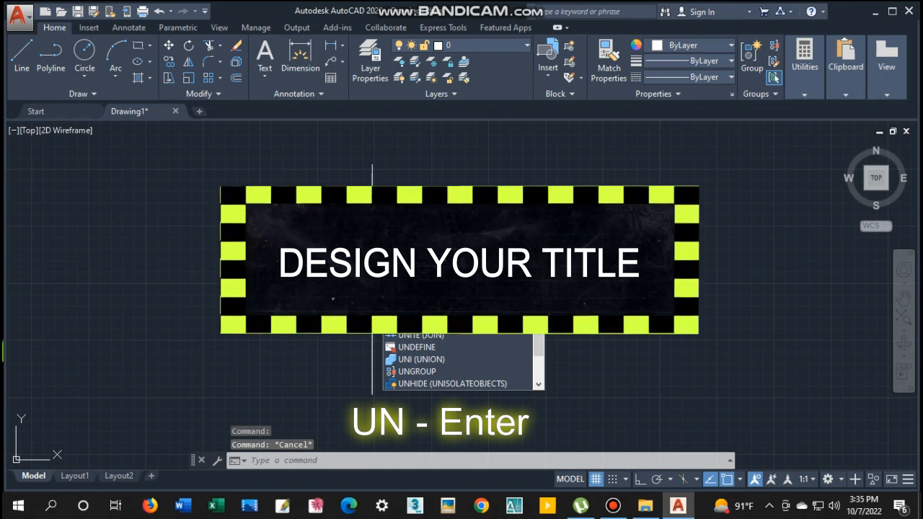
key(Return)
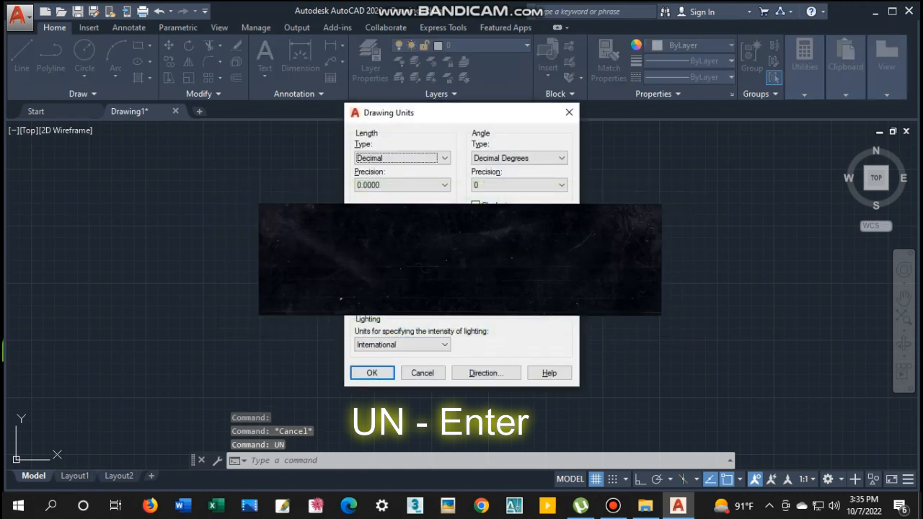
click(401, 159)
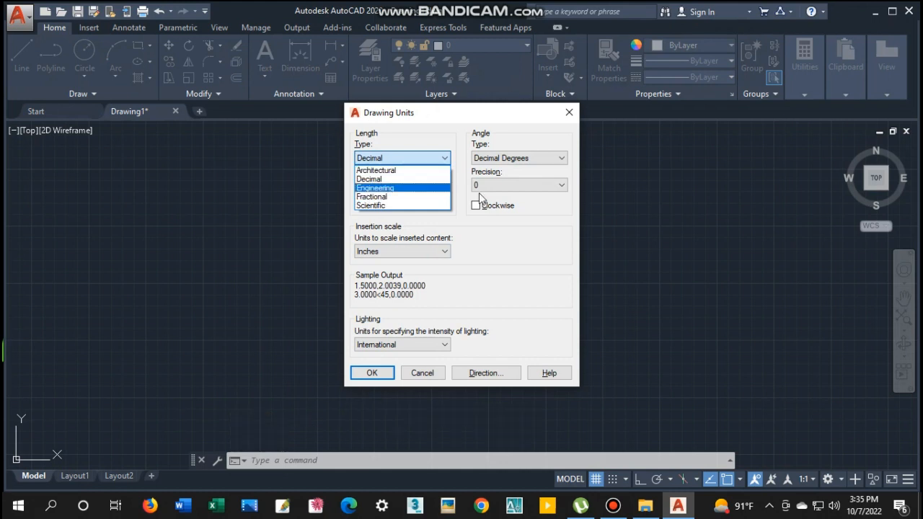
click(401, 172)
click(417, 185)
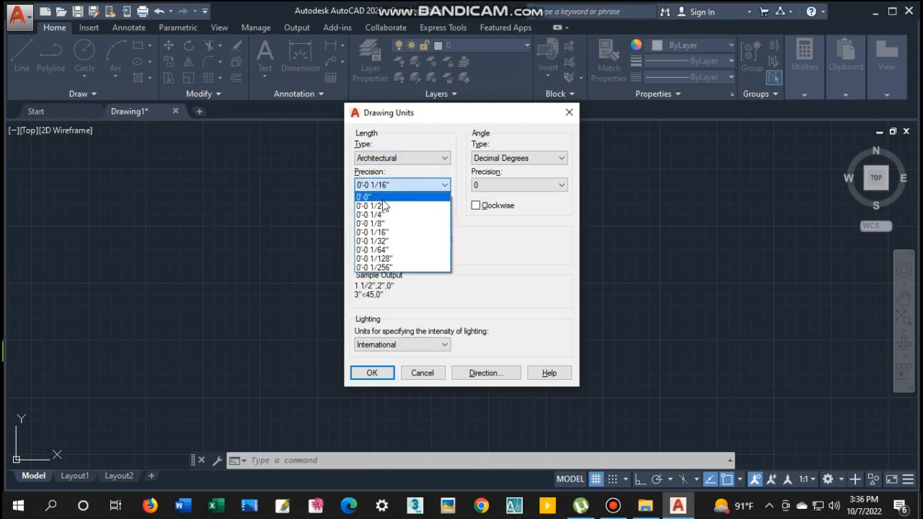
click(372, 196)
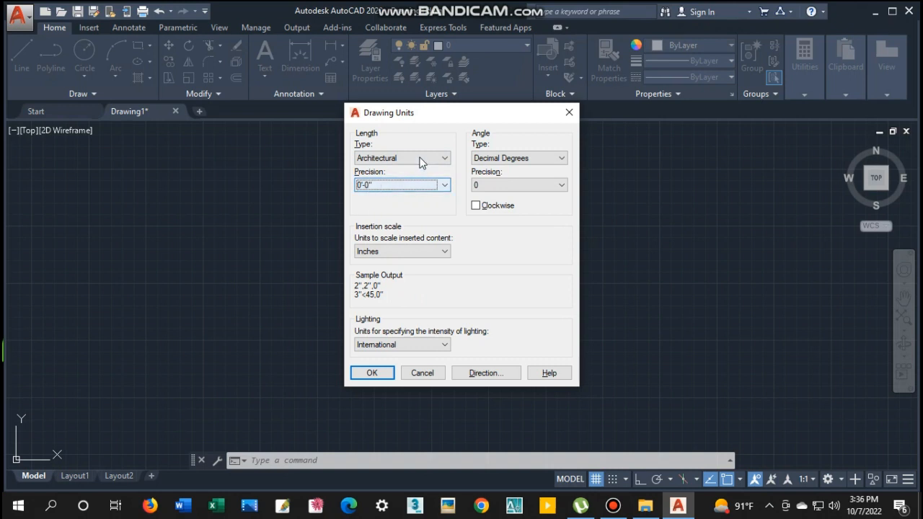
Step: Try the Engineering length type and the Decimal type with 0.0 precision in the drawing units
click(422, 158)
click(383, 186)
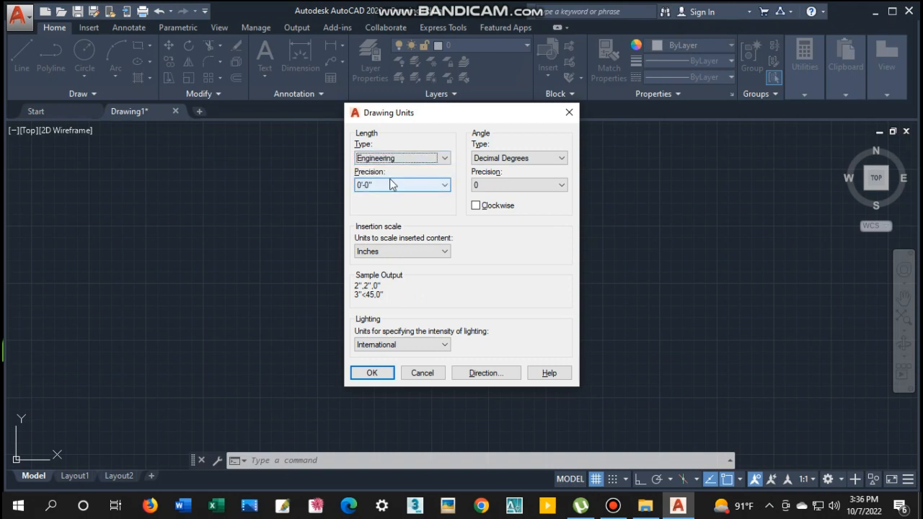
click(415, 158)
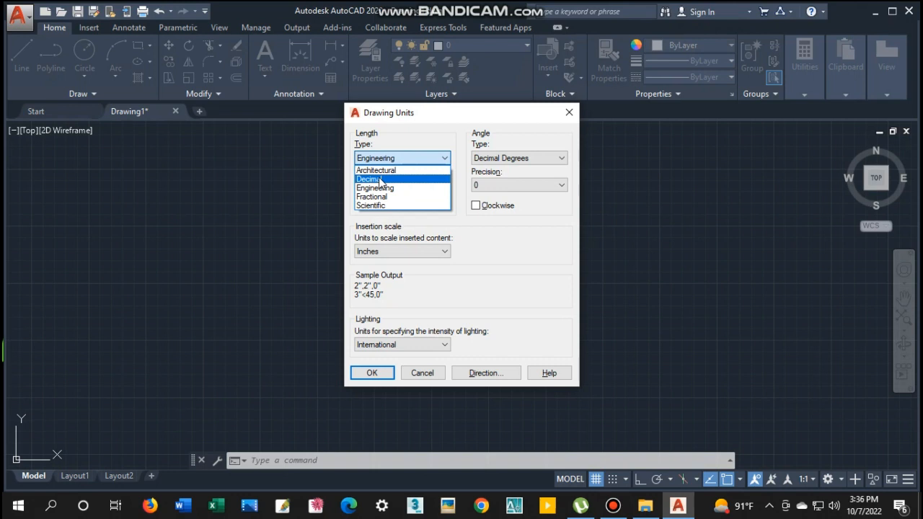
click(381, 179)
click(393, 185)
click(375, 205)
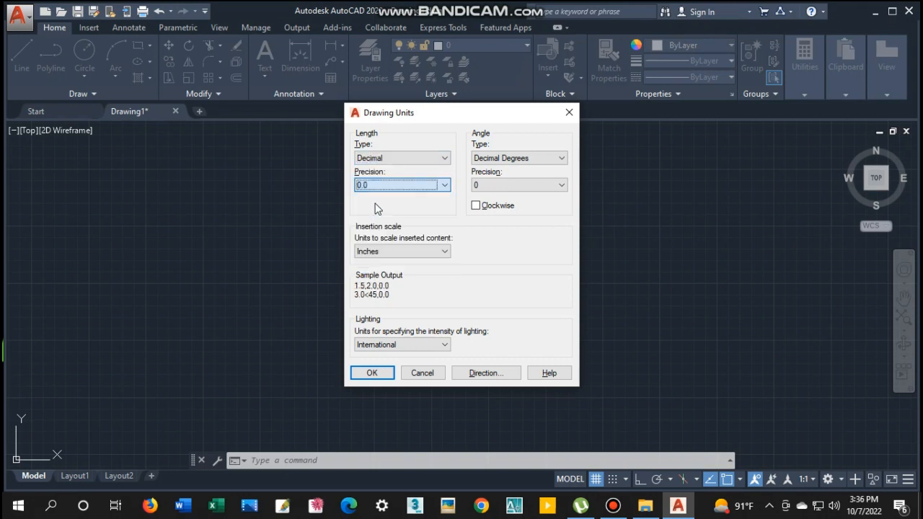
Step: Set the drawing's length type to Architectural with 0'-0" precision and apply the units
click(393, 159)
click(392, 171)
click(397, 158)
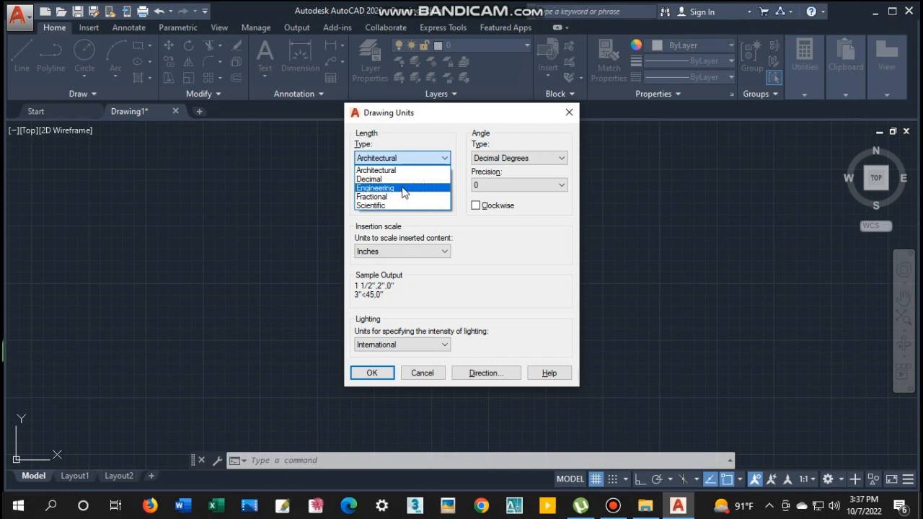
click(364, 171)
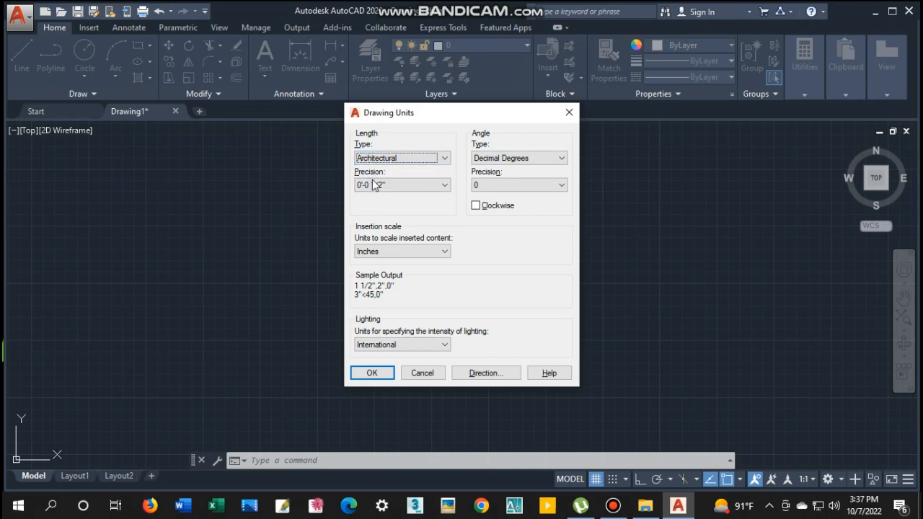
click(381, 185)
click(376, 198)
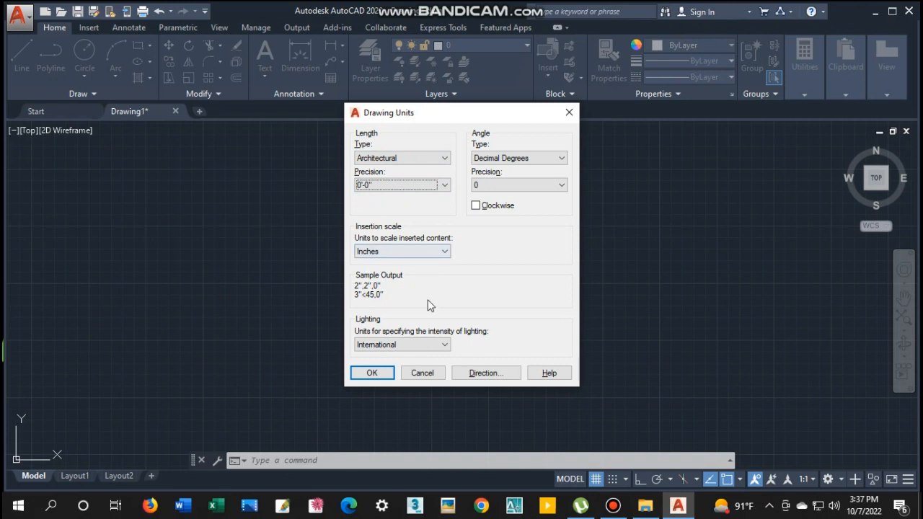
click(372, 374)
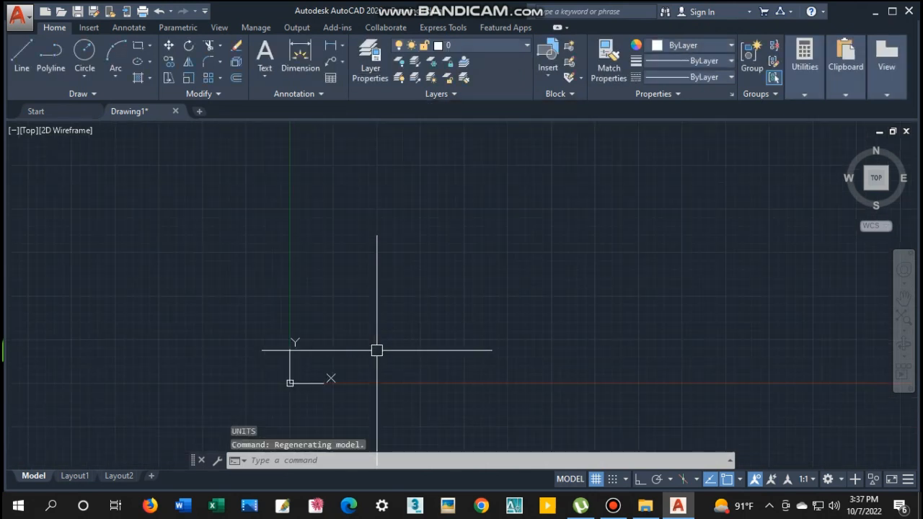
Step: Turn off showing the UCS icon at the origin in the UCS icon settings
scroll(387, 299, up, 5)
scroll(392, 291, down, 10)
middle_drag(395, 292, 32, 460)
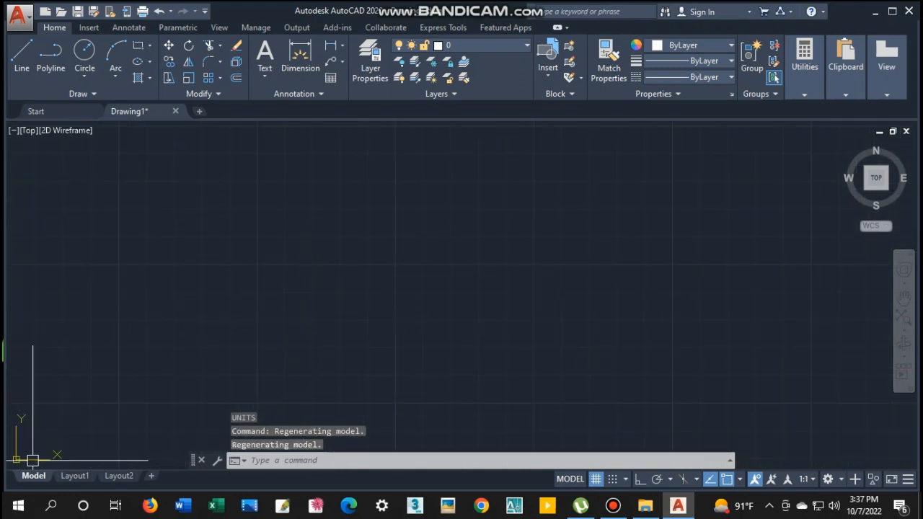
middle_drag(24, 414, 280, 305)
scroll(326, 286, down, 8)
scroll(387, 300, up, 5)
scroll(401, 301, down, 8)
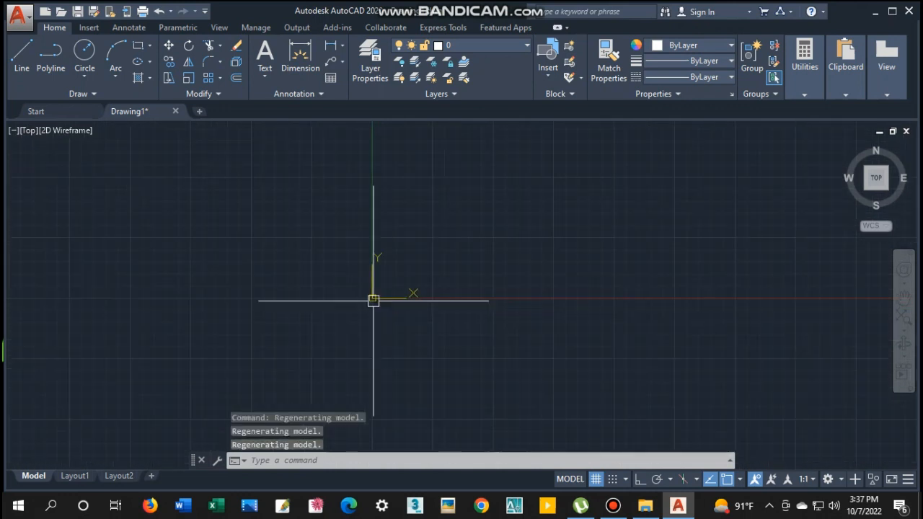
right_click(373, 299)
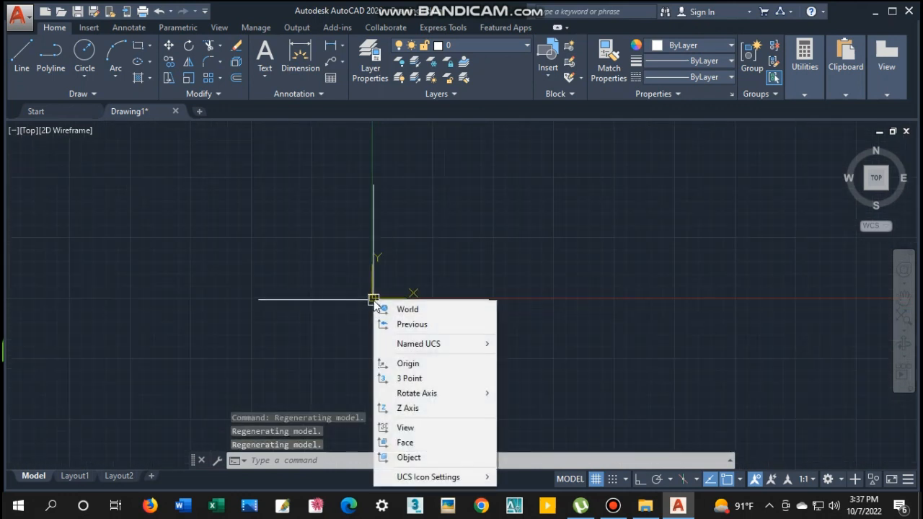
mouse_move(401, 485)
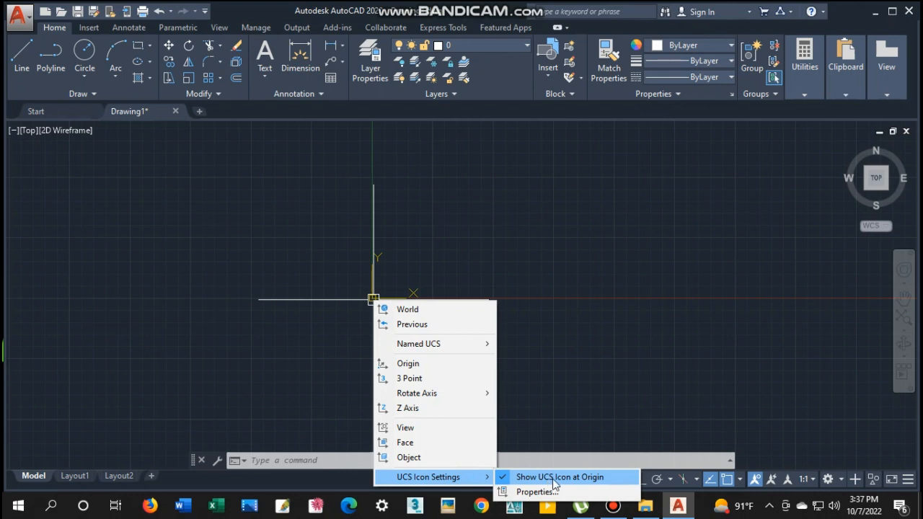
click(507, 481)
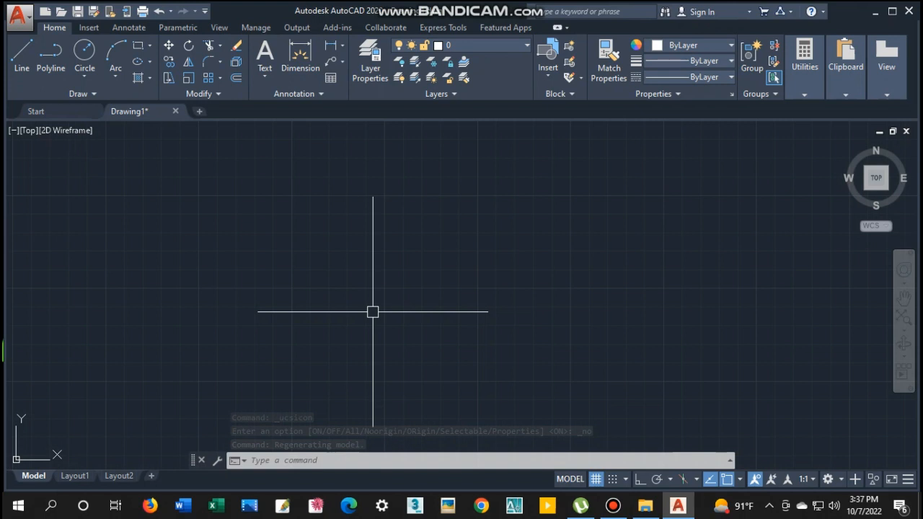
Step: Open the Standard dimension style for modification and set its primary units to Architectural format with 0'-0" precision
text(d)
key(Return)
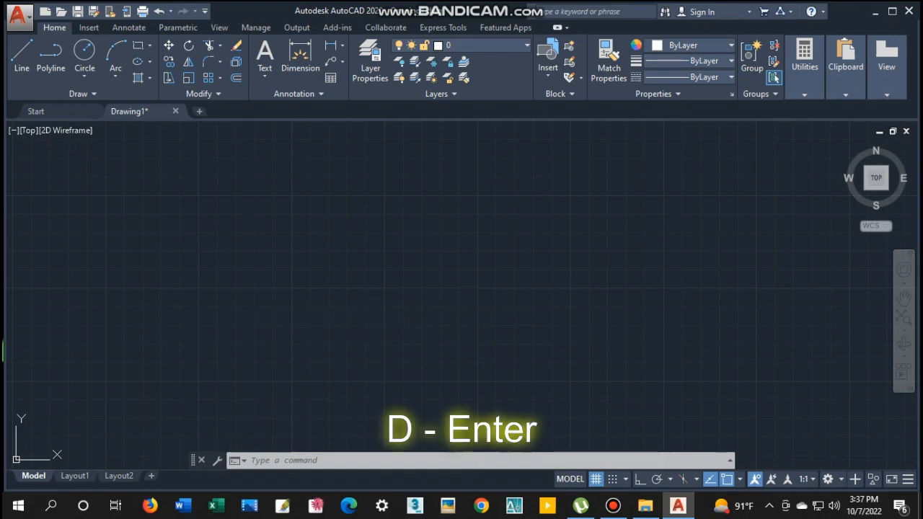
click(603, 225)
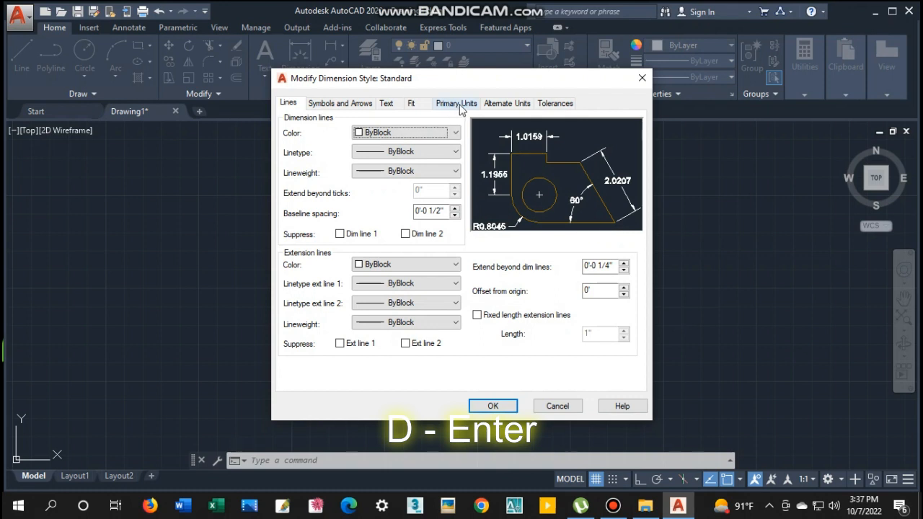
click(457, 103)
click(437, 131)
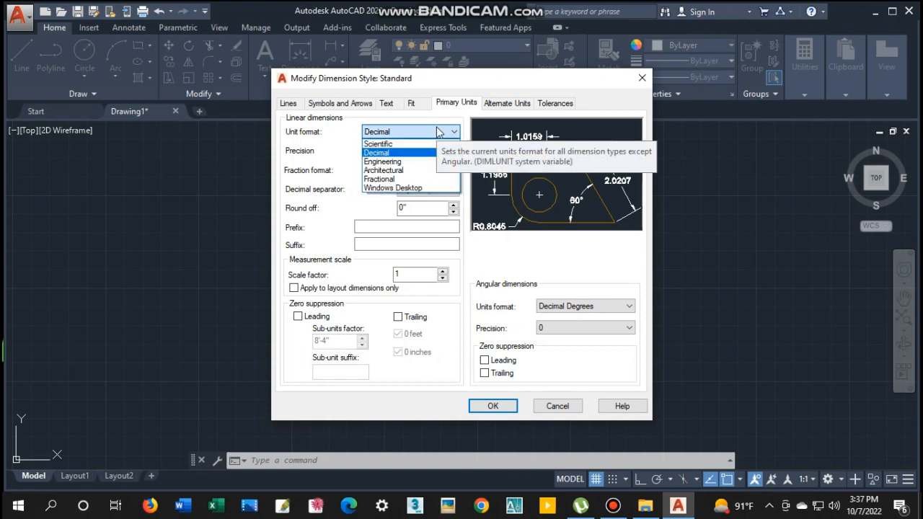
click(399, 171)
click(411, 151)
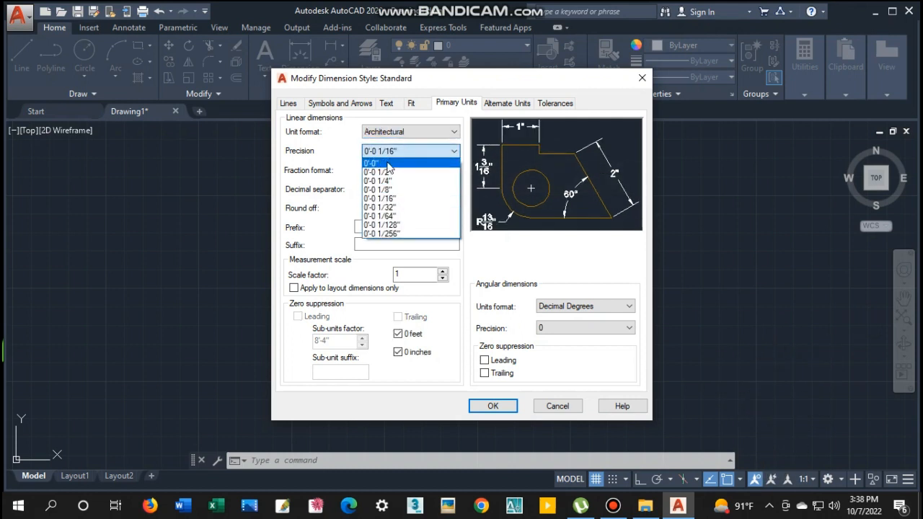
click(387, 164)
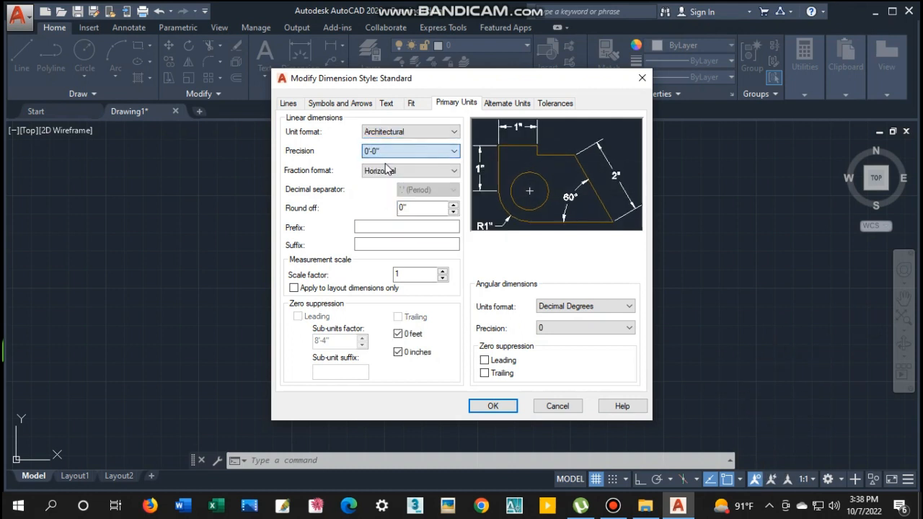
Step: Set the Standard dimension style's text height to 4"
click(413, 104)
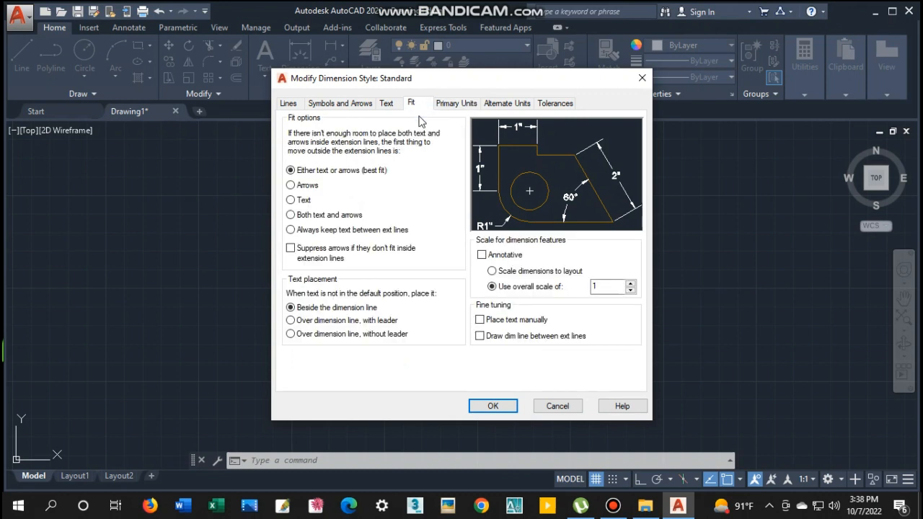
click(387, 105)
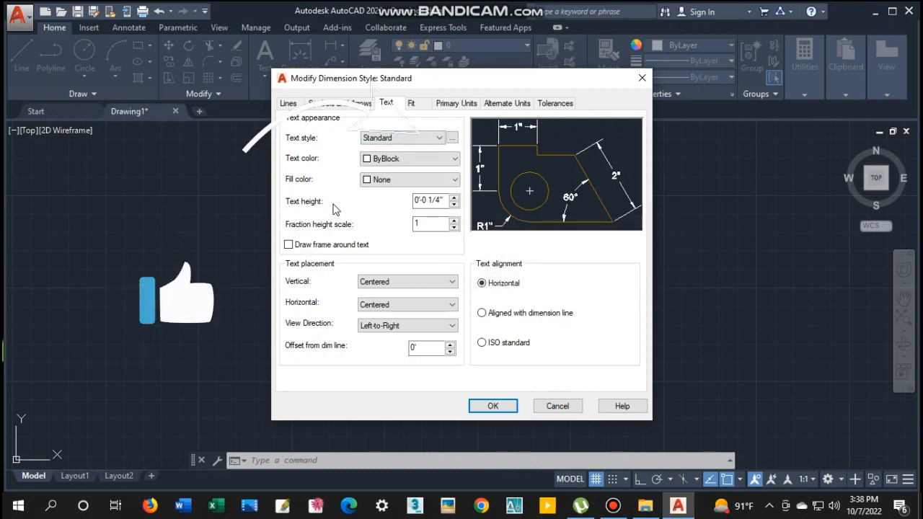
drag(442, 201, 351, 205)
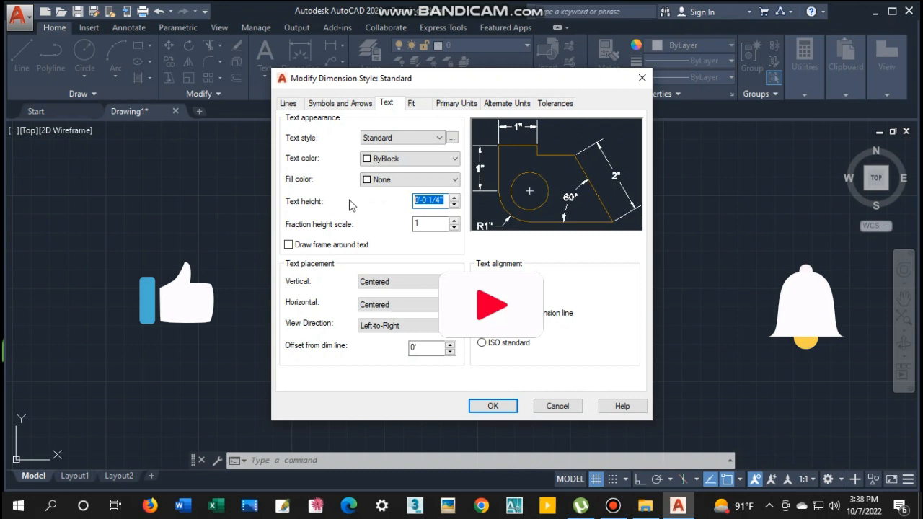
text(4)
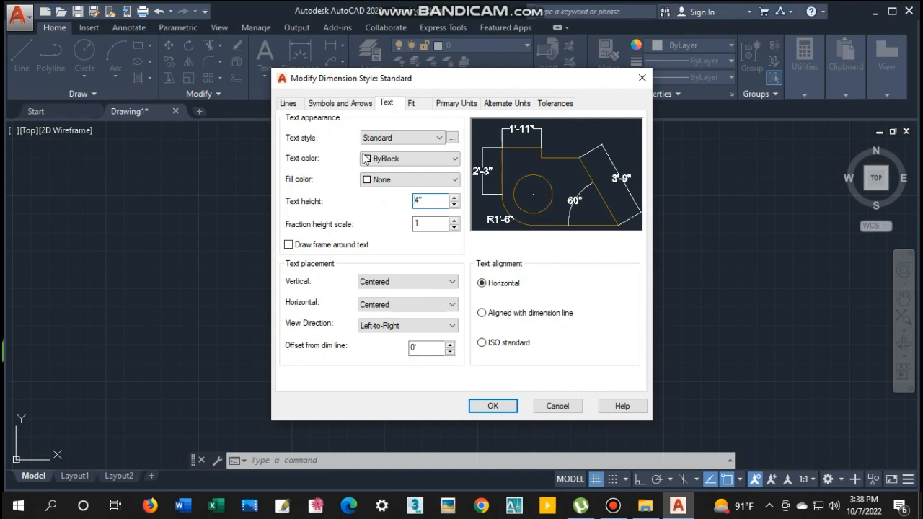
Step: Try Blue as the dimension text color and set it to Magenta instead
click(400, 159)
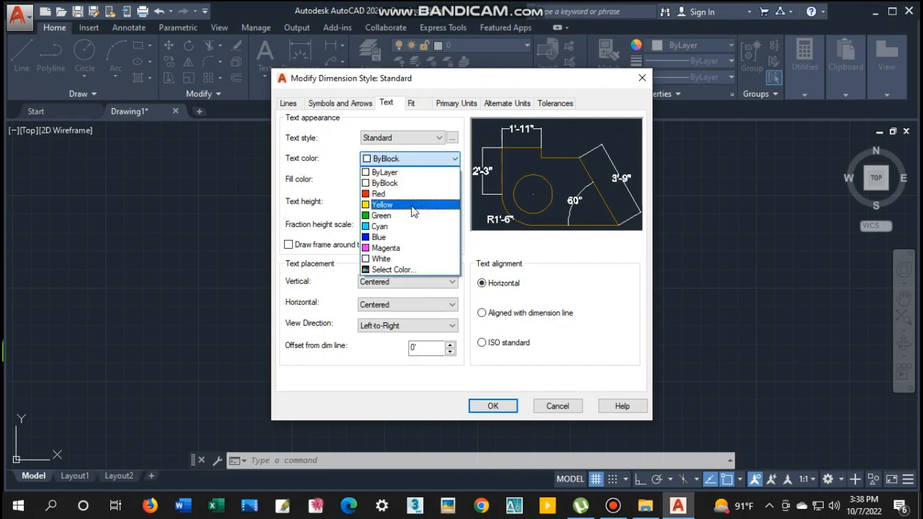
click(393, 238)
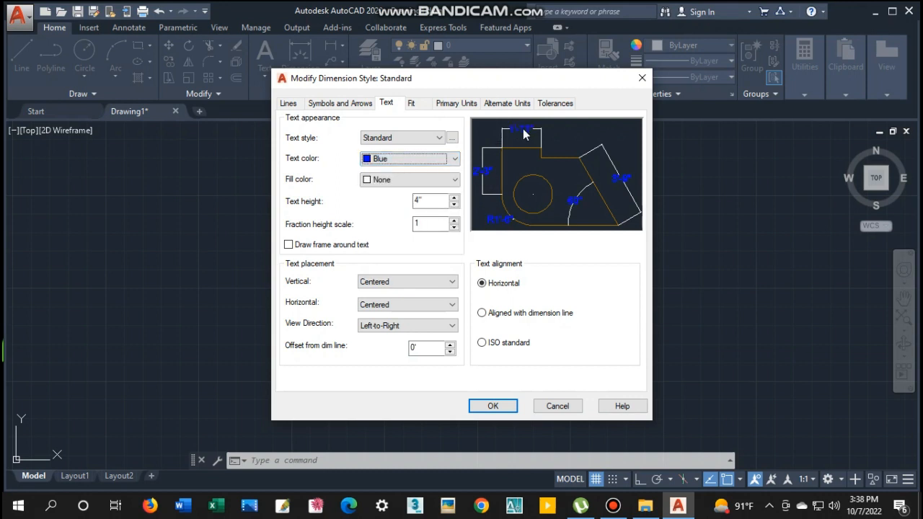
click(441, 163)
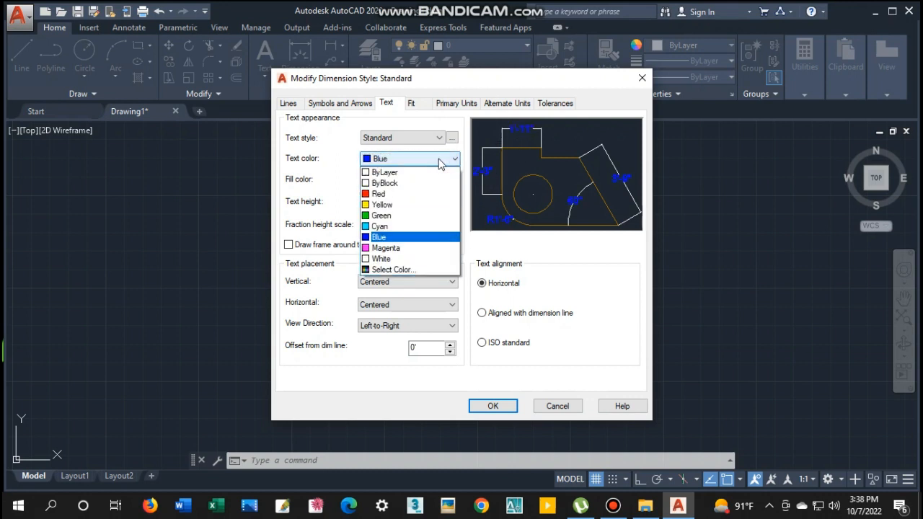
click(385, 248)
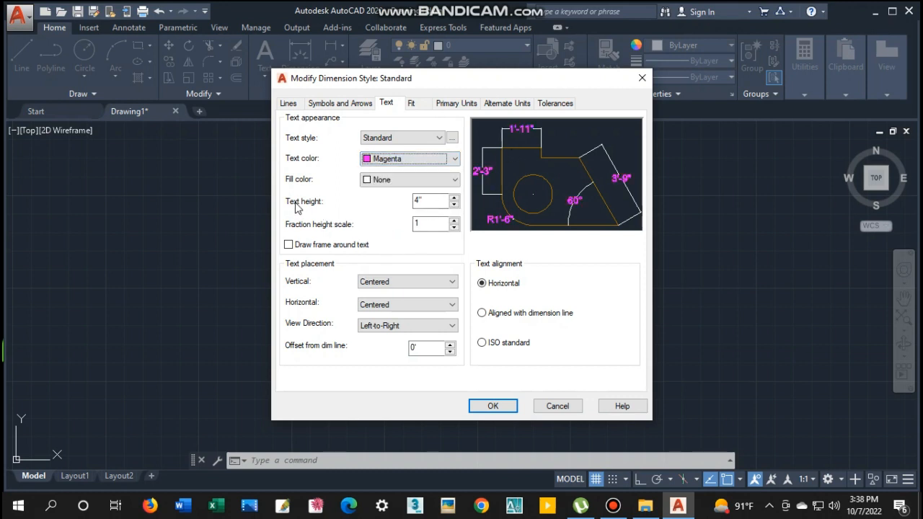
Step: Try larger dimension text heights up to 11" and set the Standard style's text height to 6"
click(455, 199)
double_click(455, 199)
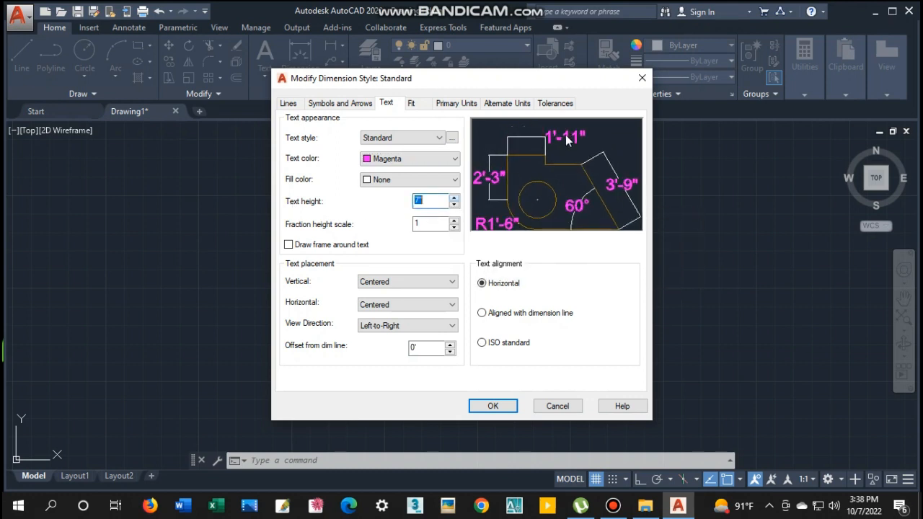
click(455, 200)
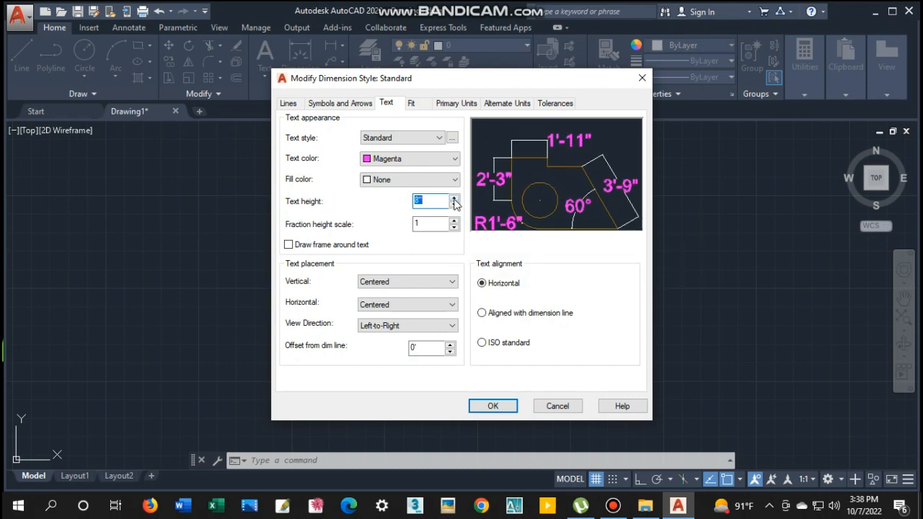
triple_click(454, 200)
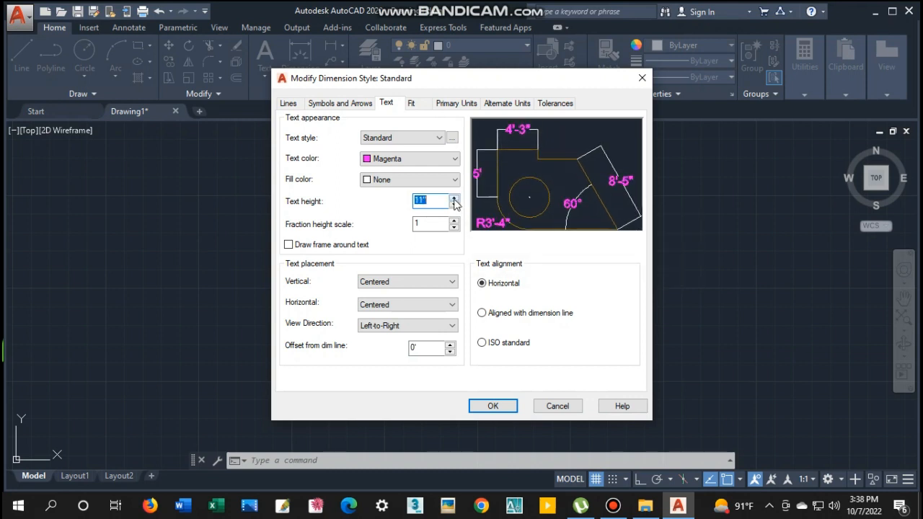
text(6")
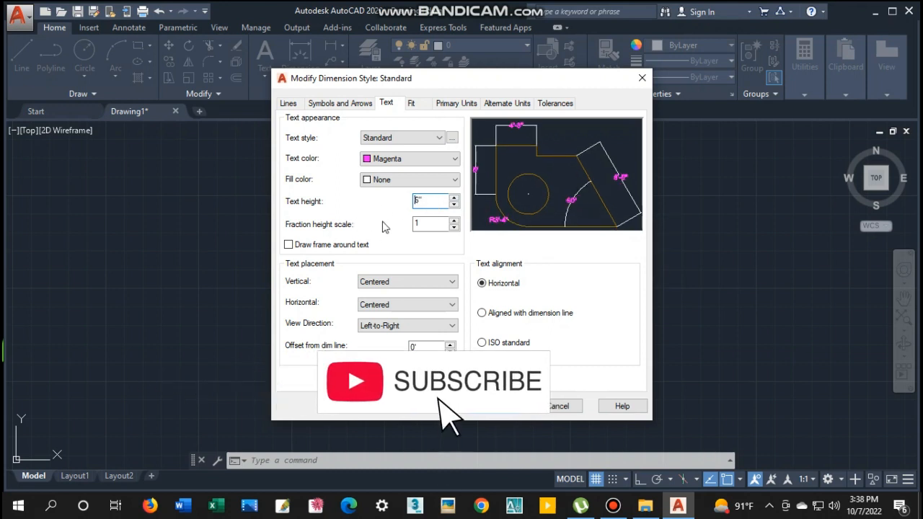
Step: Try arrow sizes of 4" up to 10" for the Standard dimension style and set the arrow size to 5"
click(359, 105)
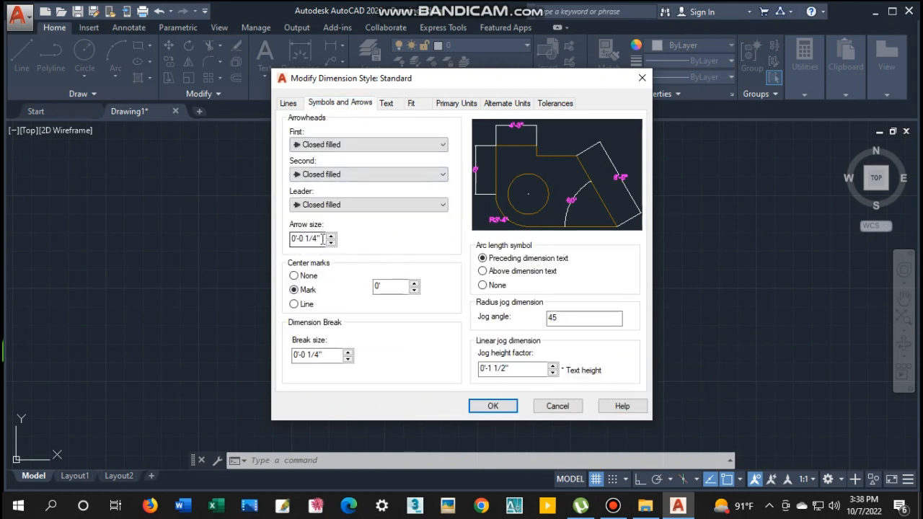
drag(320, 239, 231, 266)
text(4")
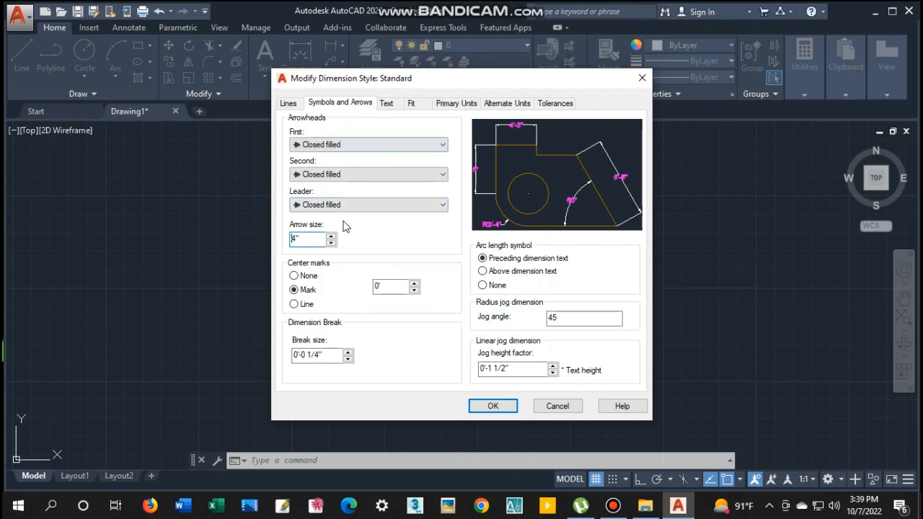
click(331, 238)
click(331, 237)
click(331, 237)
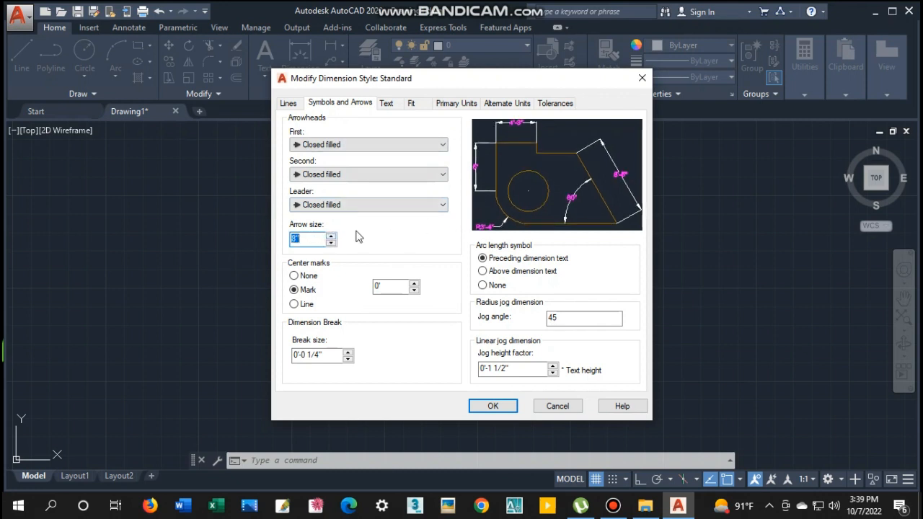
click(331, 238)
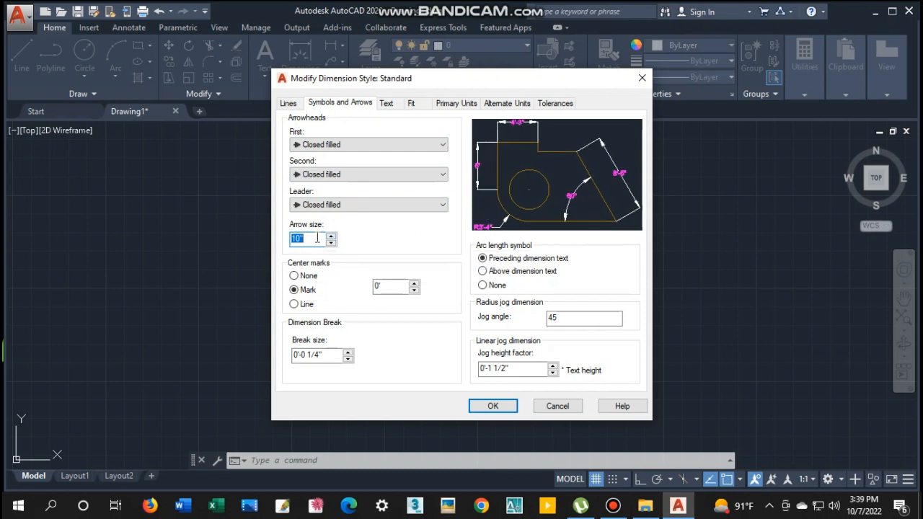
text(5)
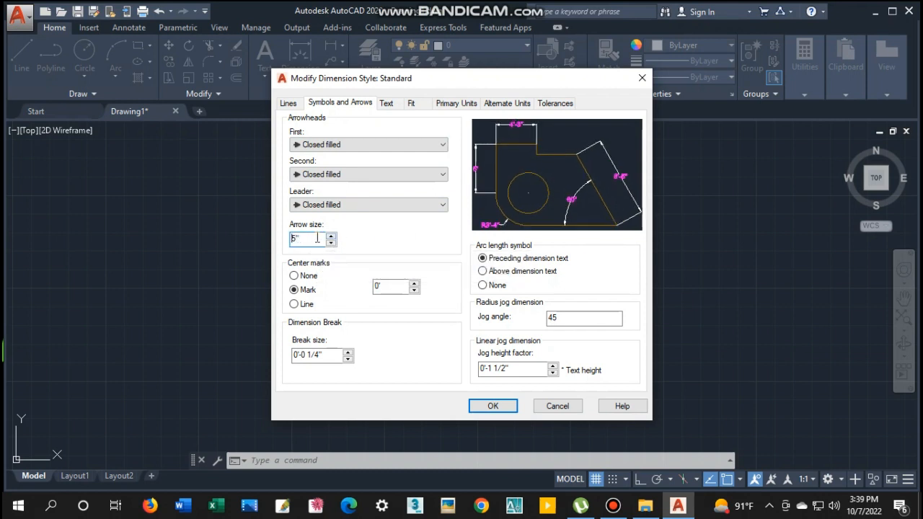
Step: Set the first and second arrowheads to Architectural tick, accept the style changes and close the Dimension Style Manager
click(329, 151)
click(333, 199)
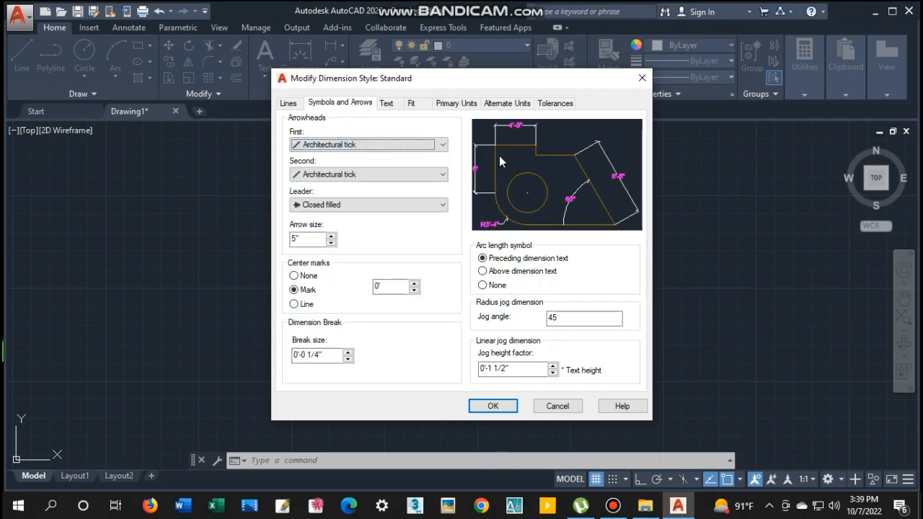
click(339, 147)
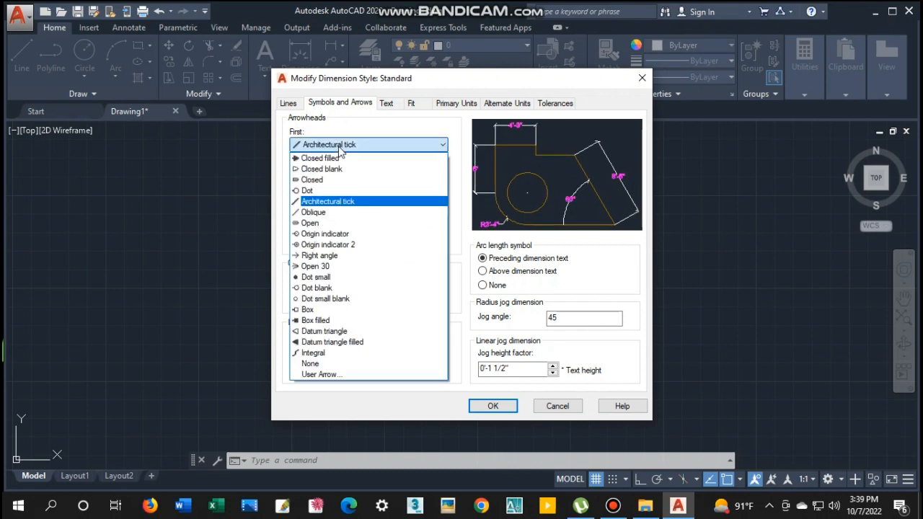
click(342, 203)
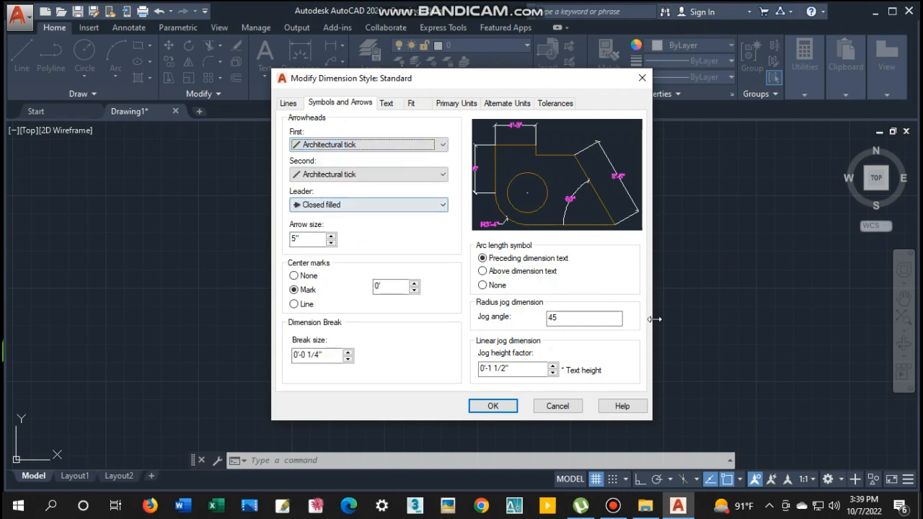
click(494, 406)
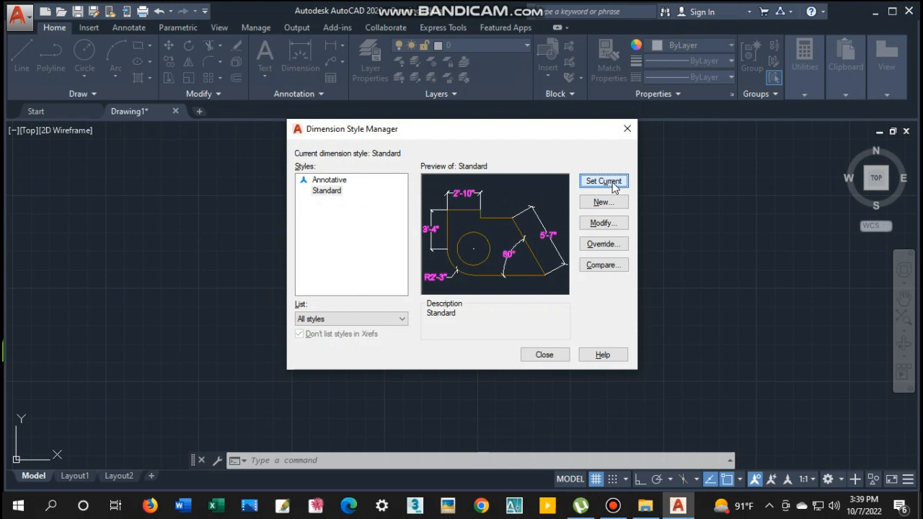
click(547, 357)
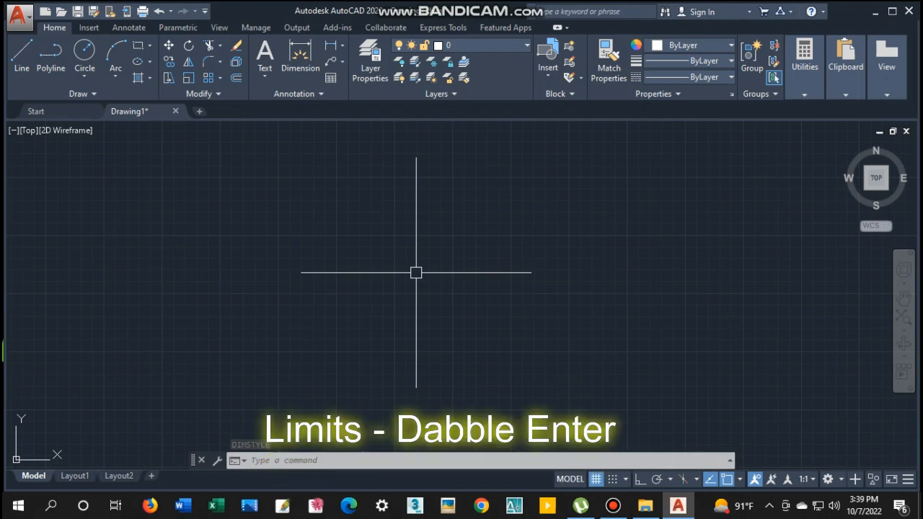
Step: Set the model space limits, keeping the default lower-left corner and entering 1000',1000' as the upper-right corner
text(LI)
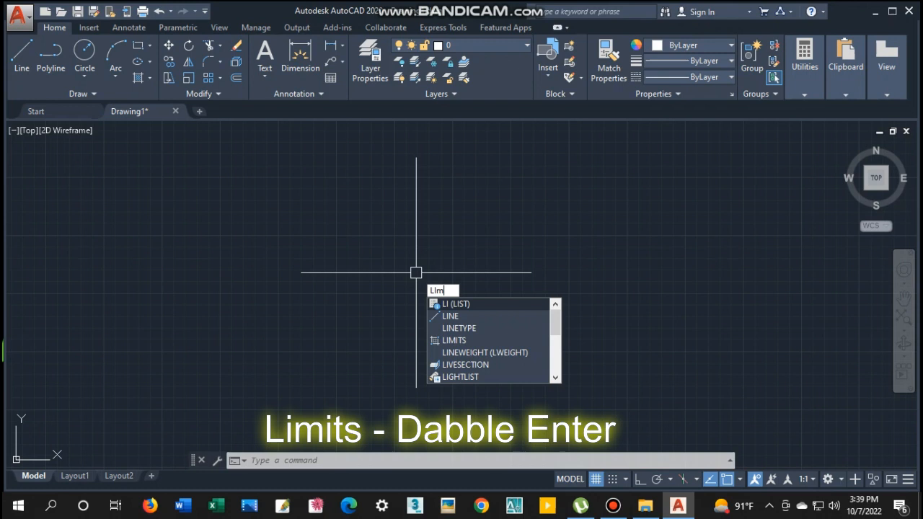
text(MITS)
key(Return)
key(Return)
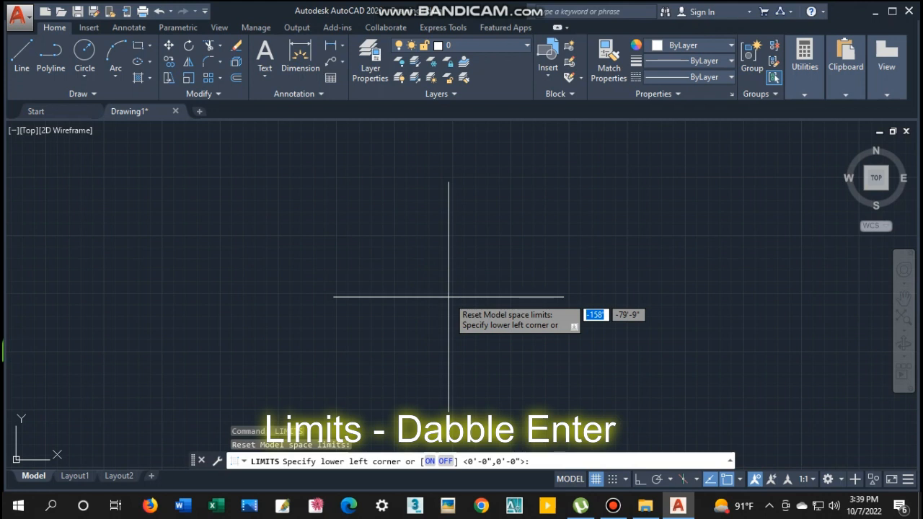
key(Return)
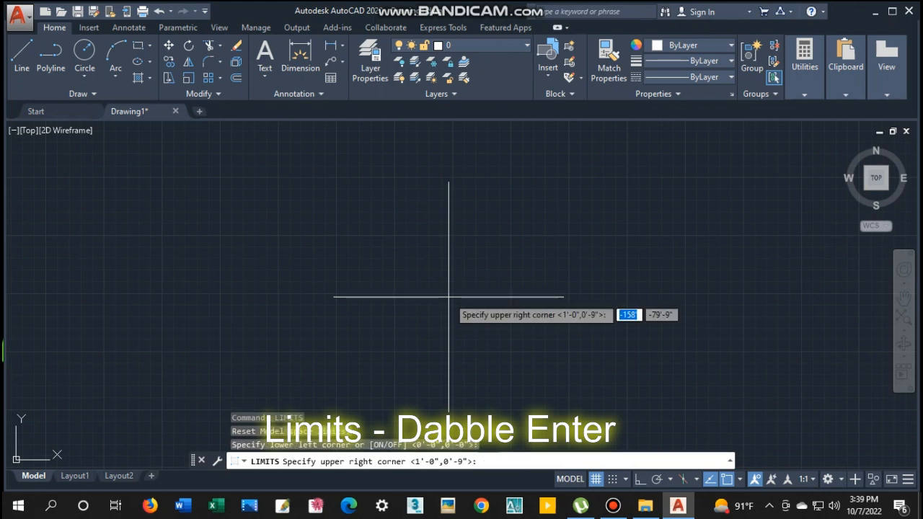
text(1000)
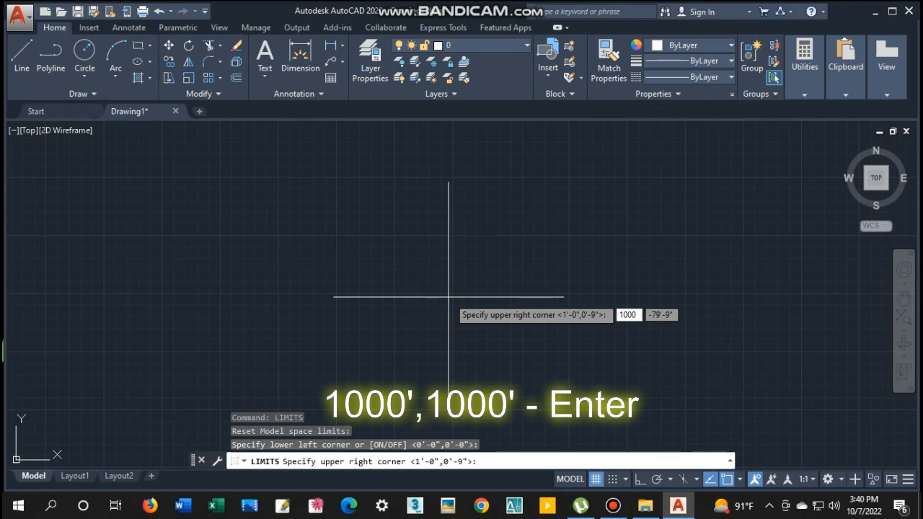
text(')
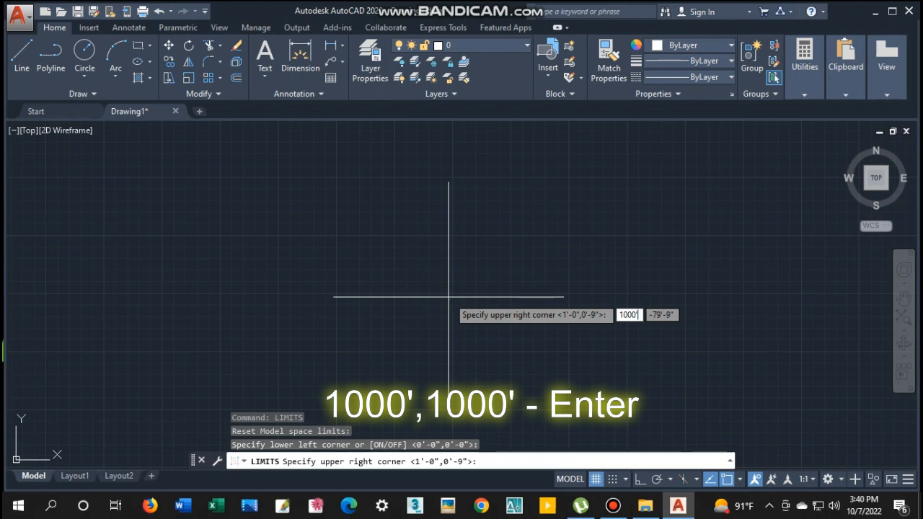
text(,)
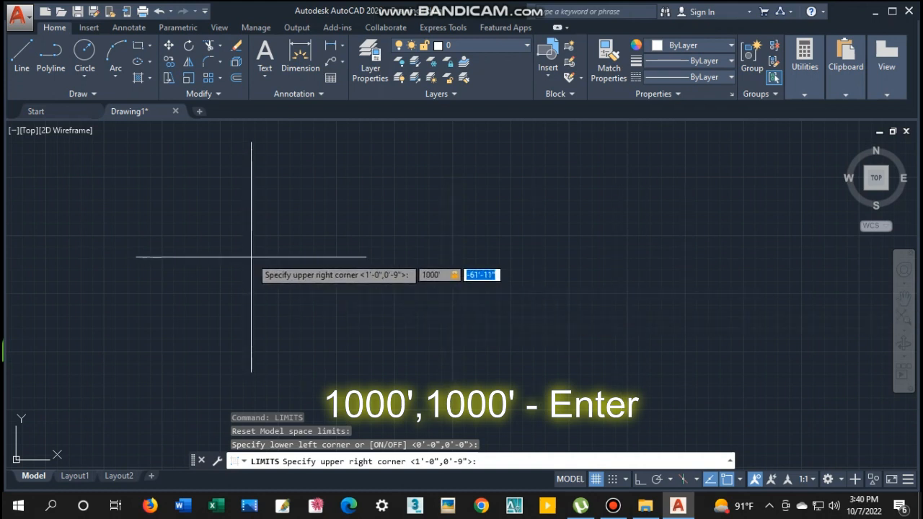
text(1000)
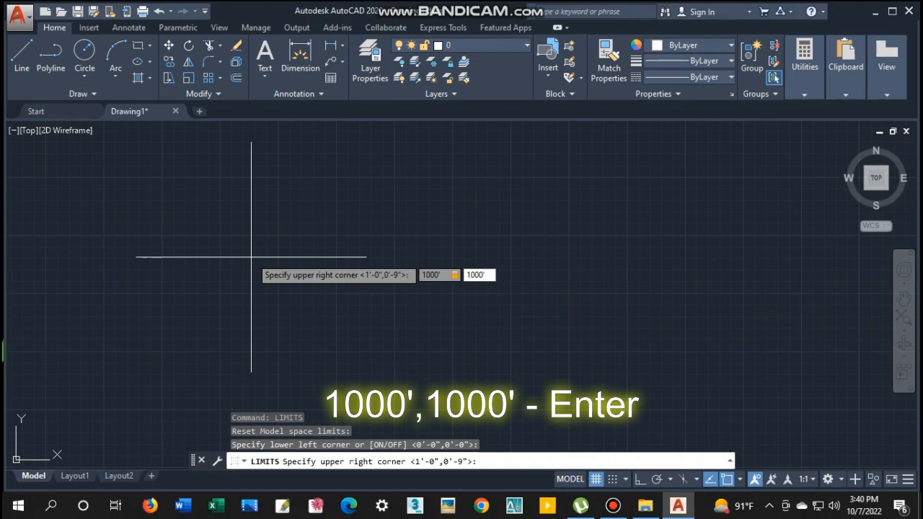
text(')
key(Return)
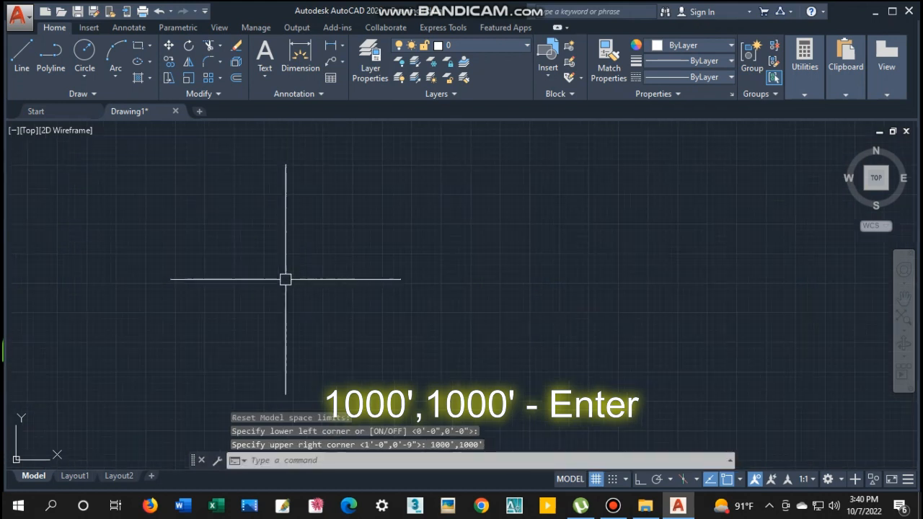
scroll(360, 288, down, 1)
scroll(390, 264, up, 4)
scroll(314, 301, down, 2)
scroll(312, 304, up, 4)
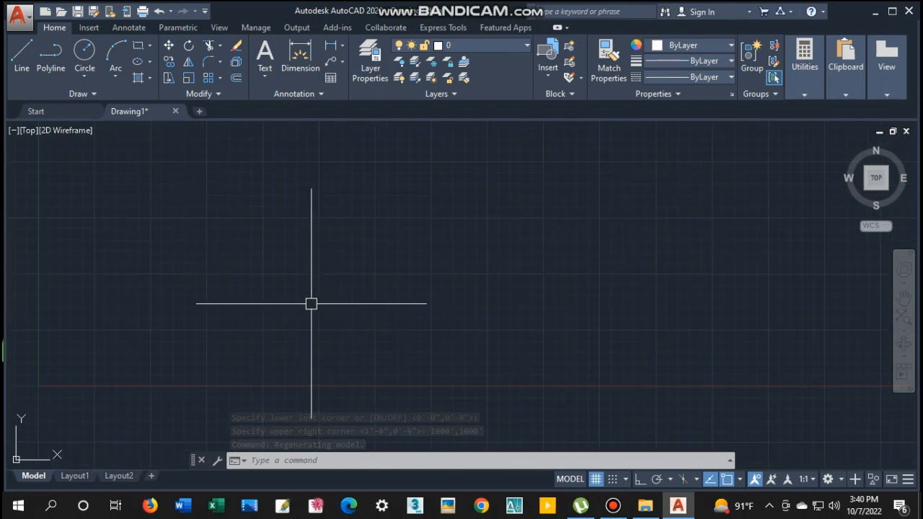
scroll(321, 300, down, 5)
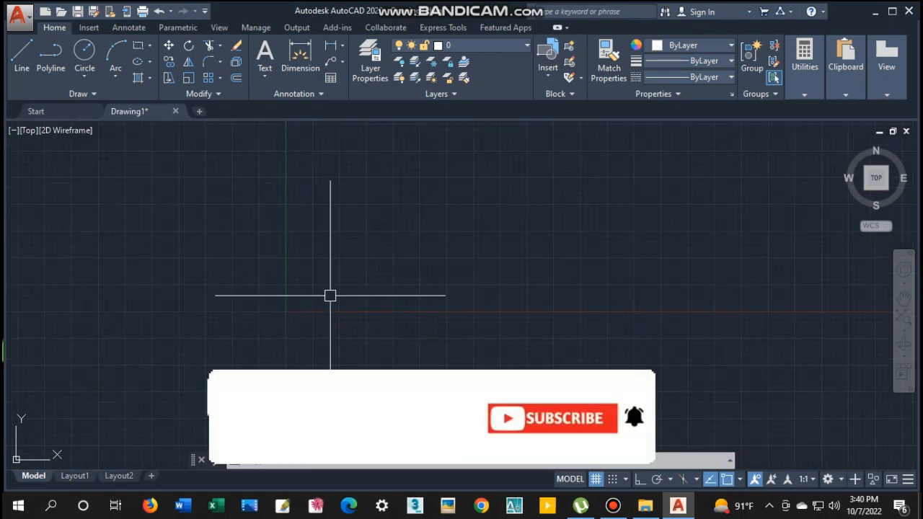
scroll(330, 296, up, 6)
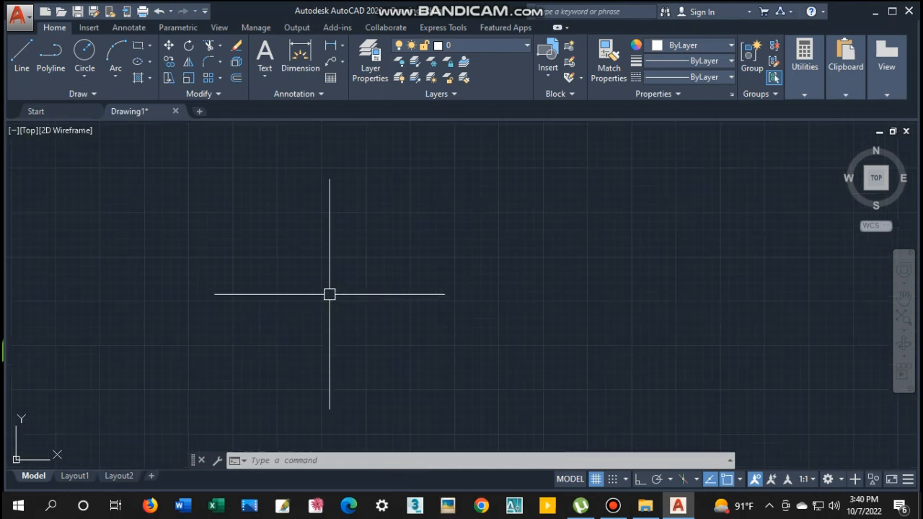
key(Escape)
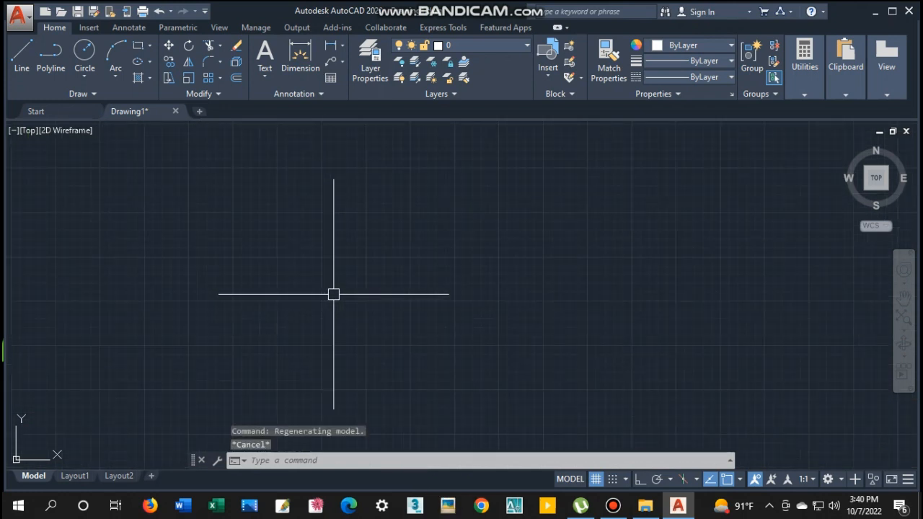
Step: Draw a horizontal 15' line in the drawing area with Ortho mode switched on
text(l)
key(Return)
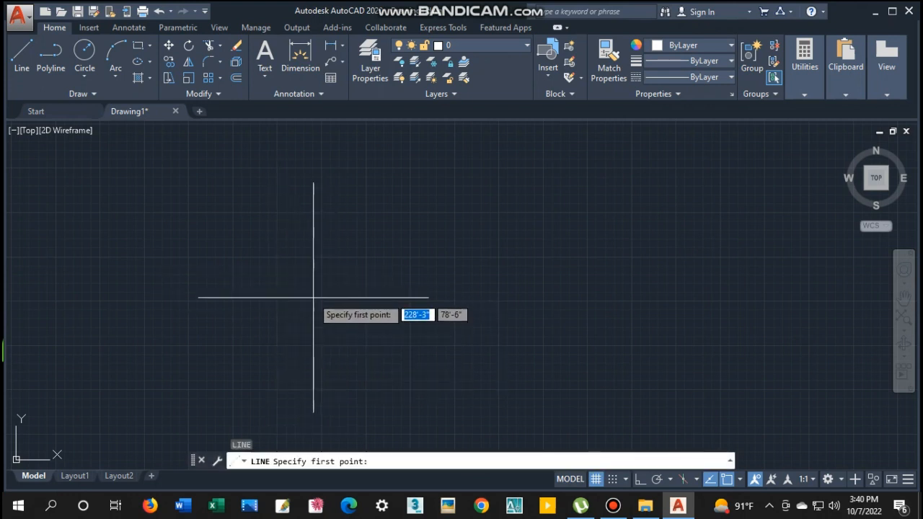
click(311, 293)
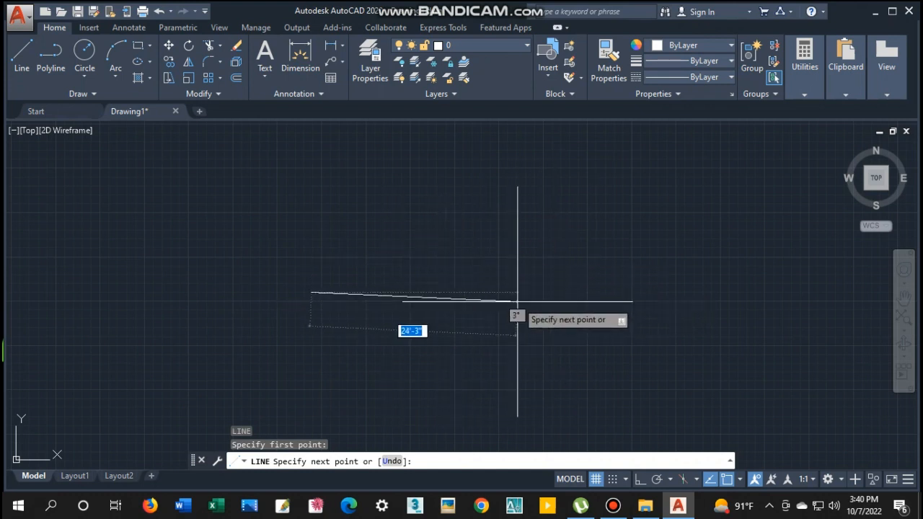
key(F8)
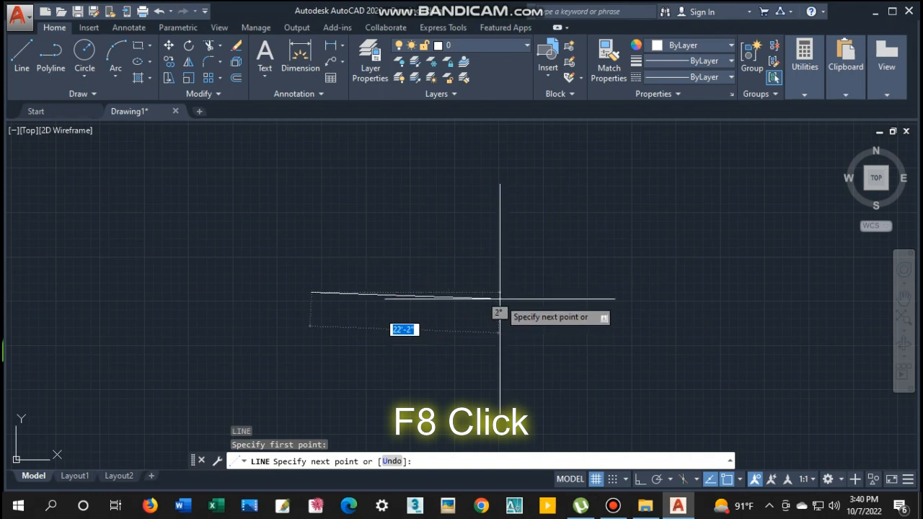
key(F8)
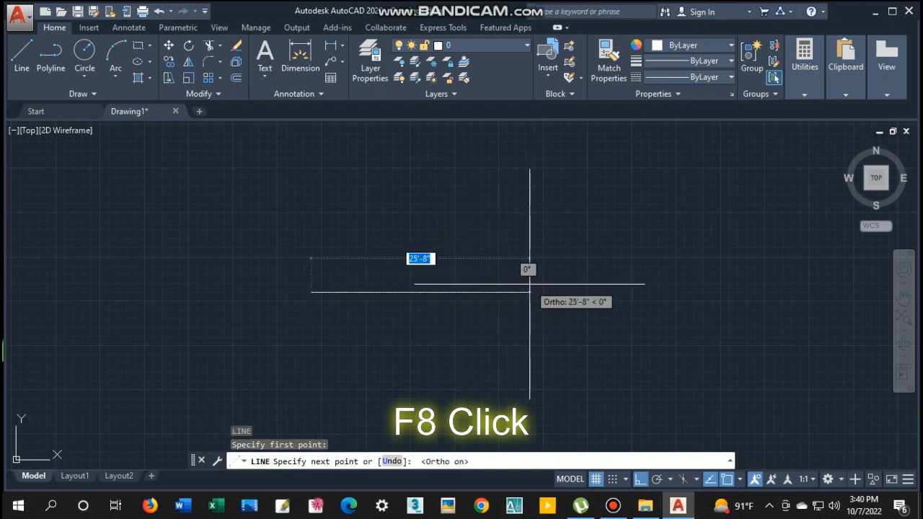
text(15)
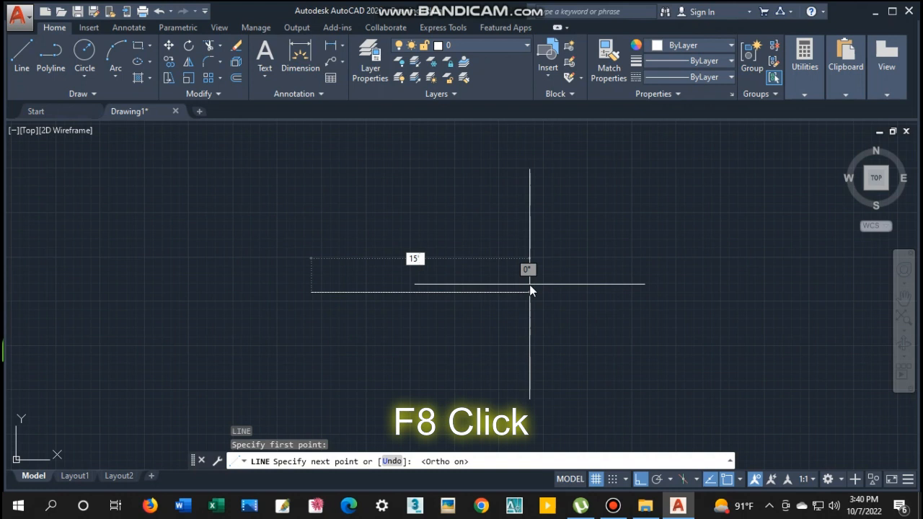
key(Return)
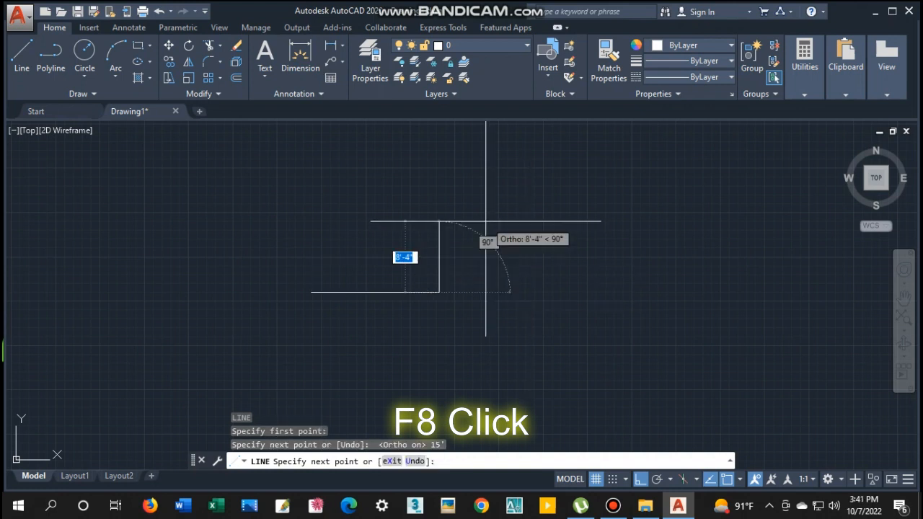
key(Return)
scroll(482, 259, up, 2)
middle_drag(472, 307, 585, 276)
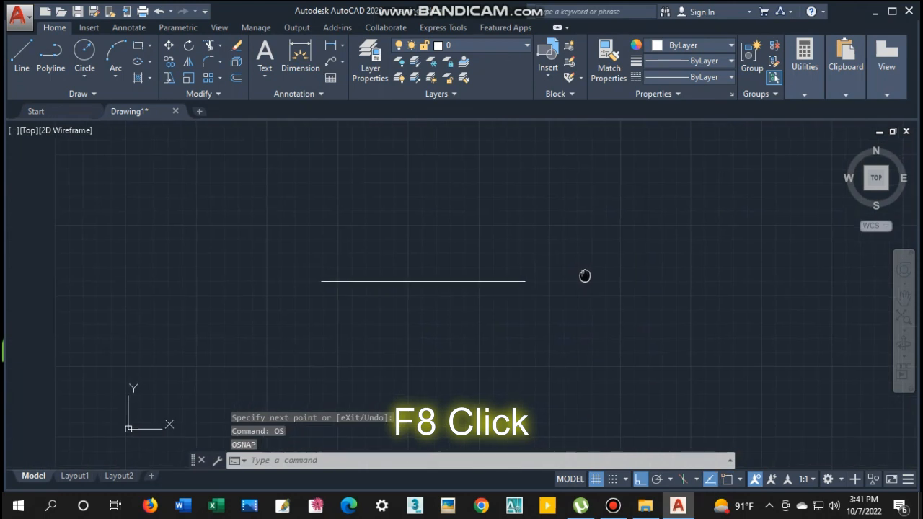
scroll(445, 254, up, 2)
middle_drag(443, 253, 426, 239)
scroll(428, 235, down, 1)
key(Escape)
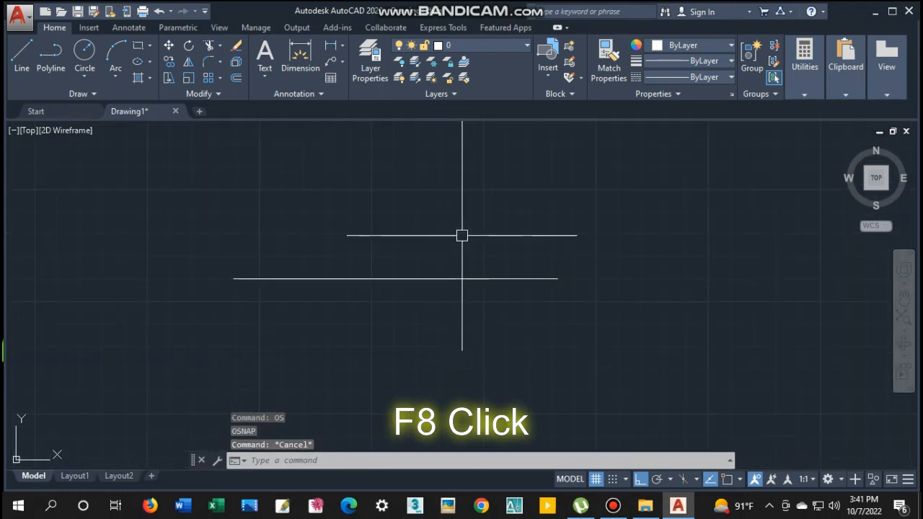
text(l)
key(Return)
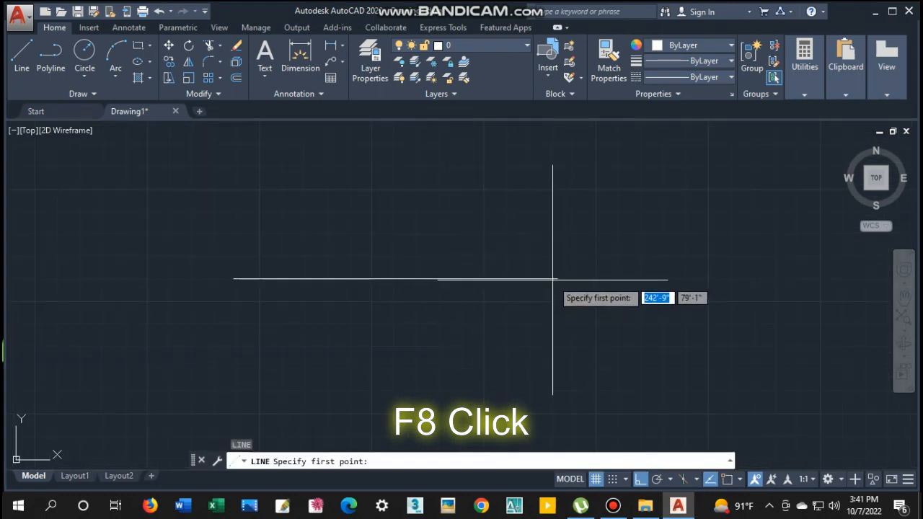
scroll(559, 278, up, 2)
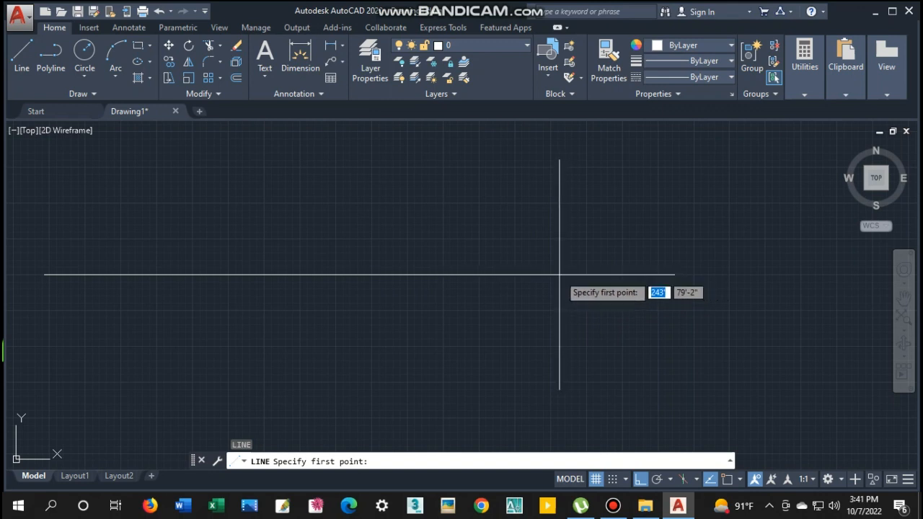
scroll(505, 273, down, 3)
scroll(454, 266, up, 3)
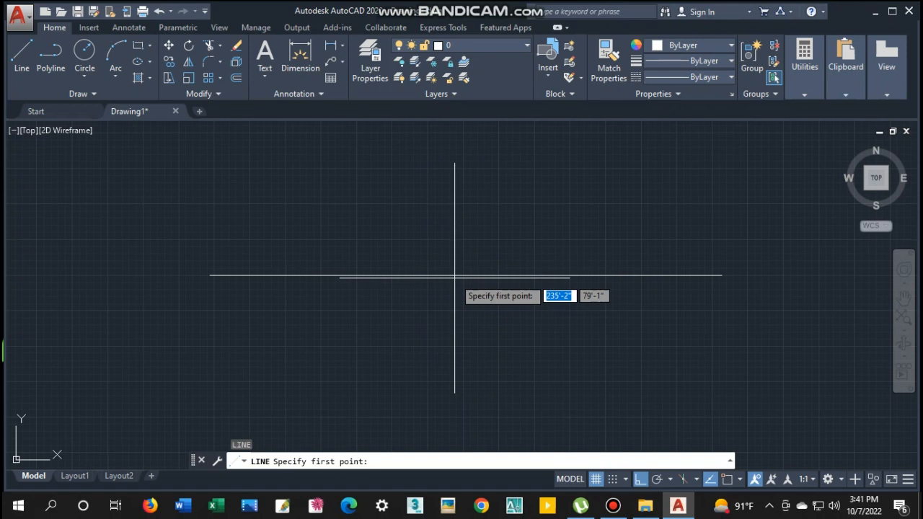
scroll(438, 275, down, 2)
key(Escape)
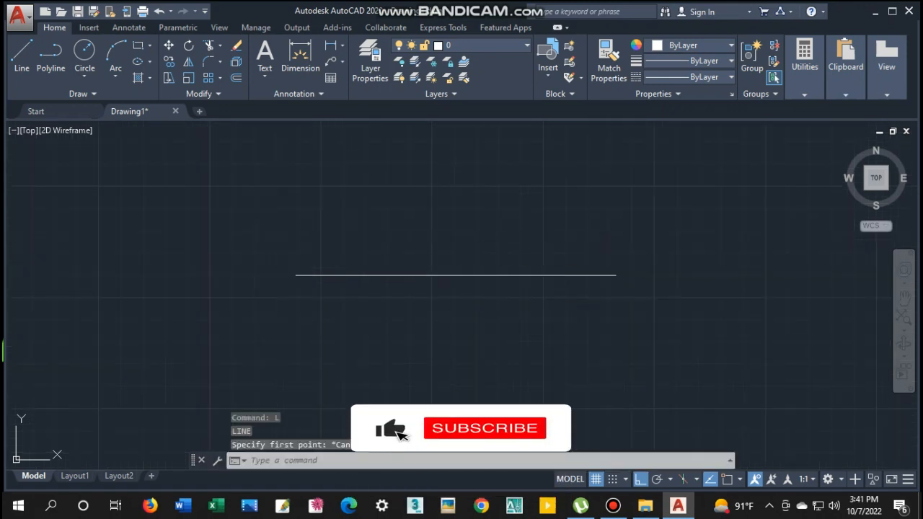
Step: Turn object snap on with all object snap modes selected
text(OS)
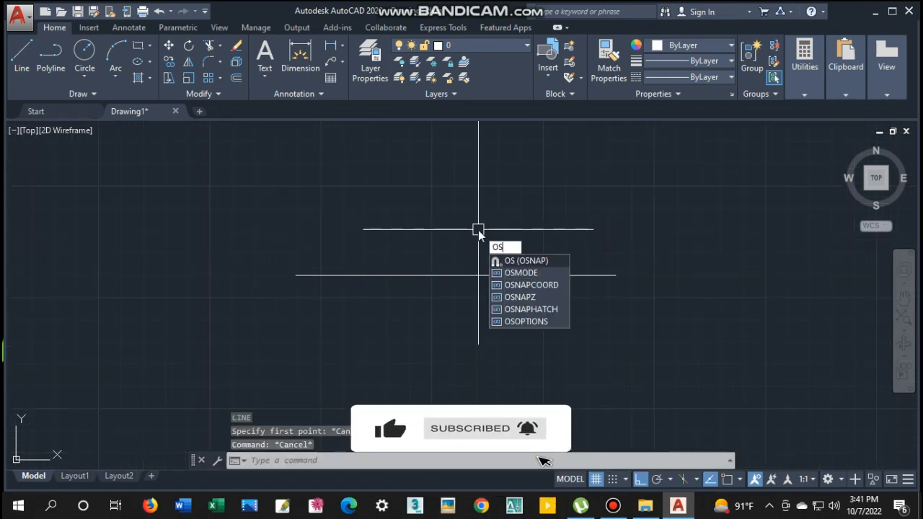
key(Return)
click(570, 178)
click(483, 386)
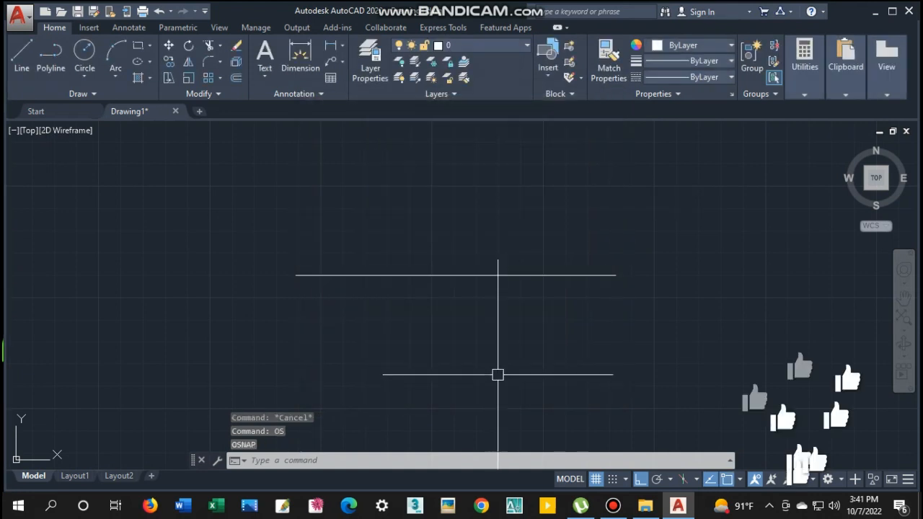
key(Escape)
text(l)
key(Return)
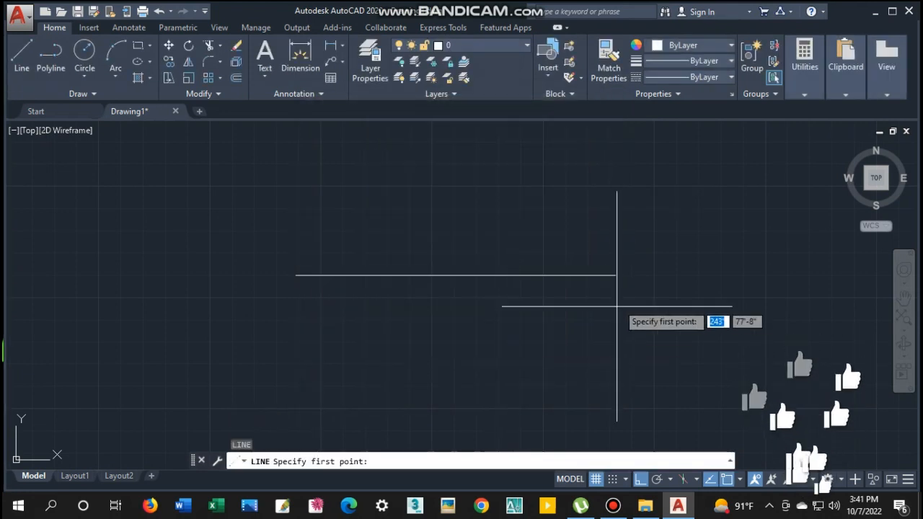
click(616, 275)
middle_drag(616, 274, 535, 314)
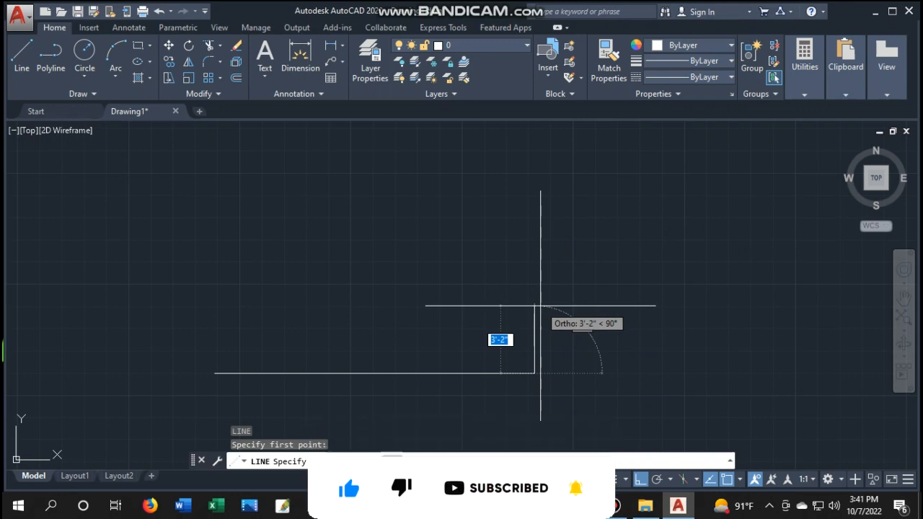
key(Escape)
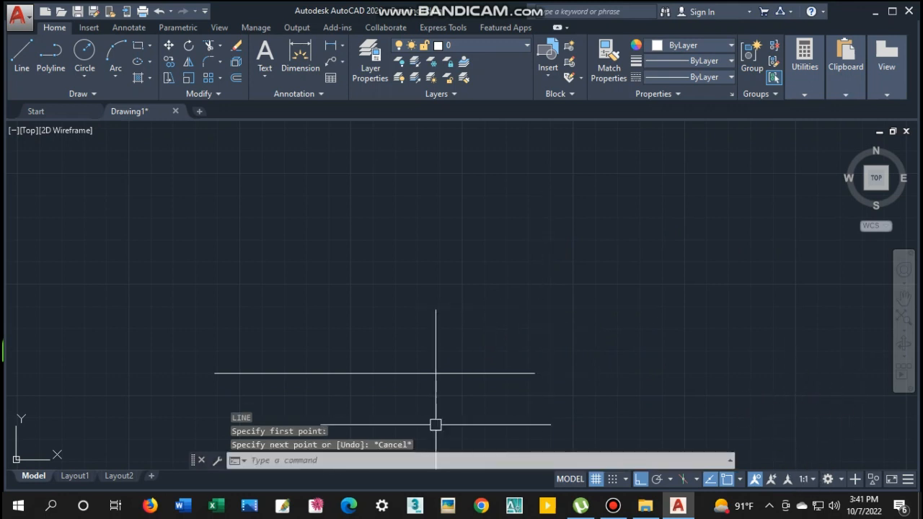
key(space)
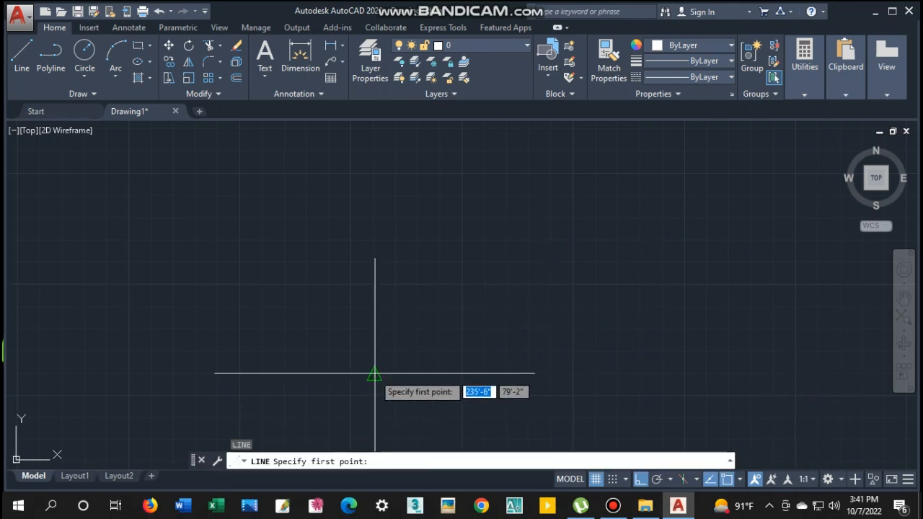
middle_drag(375, 374, 371, 334)
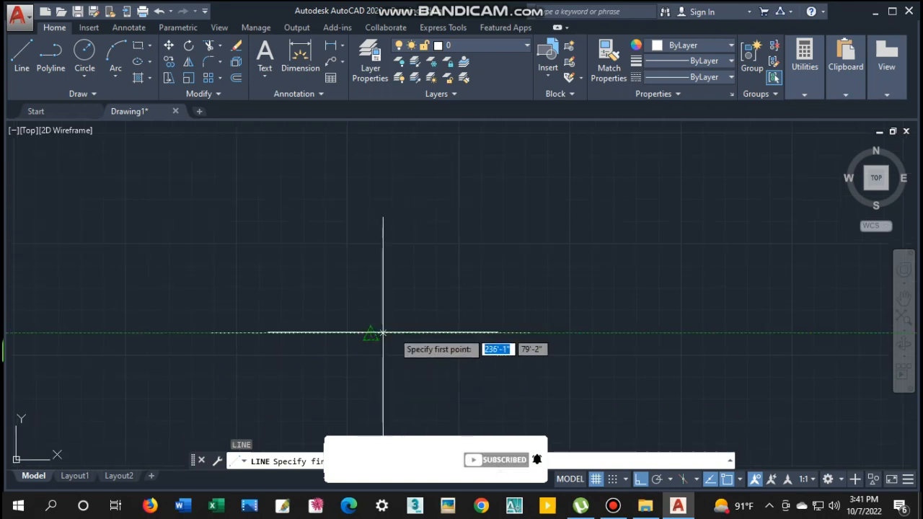
key(Escape)
key(Escape)
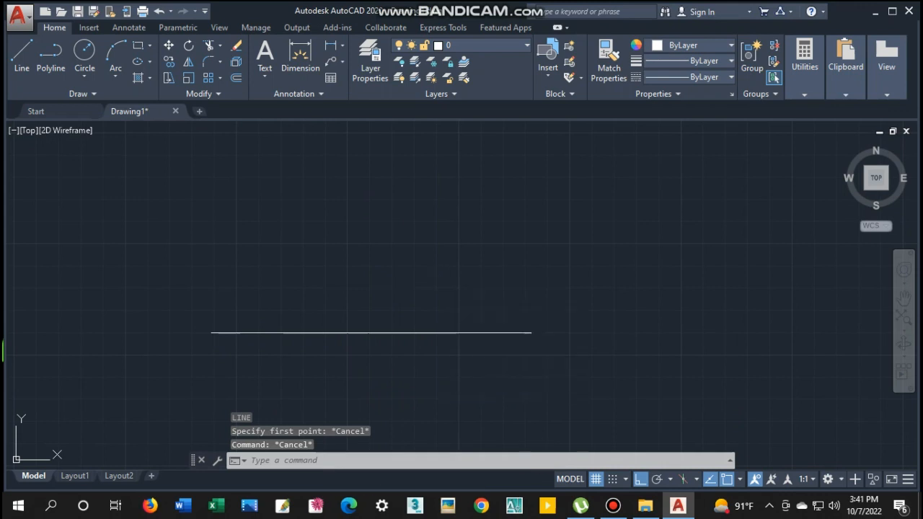
Step: Reopen the object snap settings, select all modes again and accept them
text(OS)
key(Return)
click(436, 127)
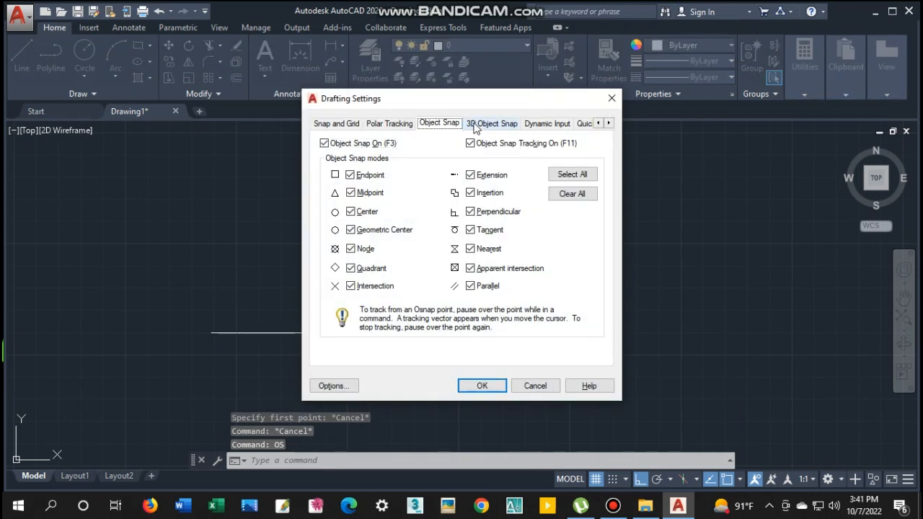
click(573, 177)
click(482, 386)
mouse_move(468, 297)
middle_down()
mouse_move(464, 310)
mouse_move(507, 283)
middle_up()
key(Escape)
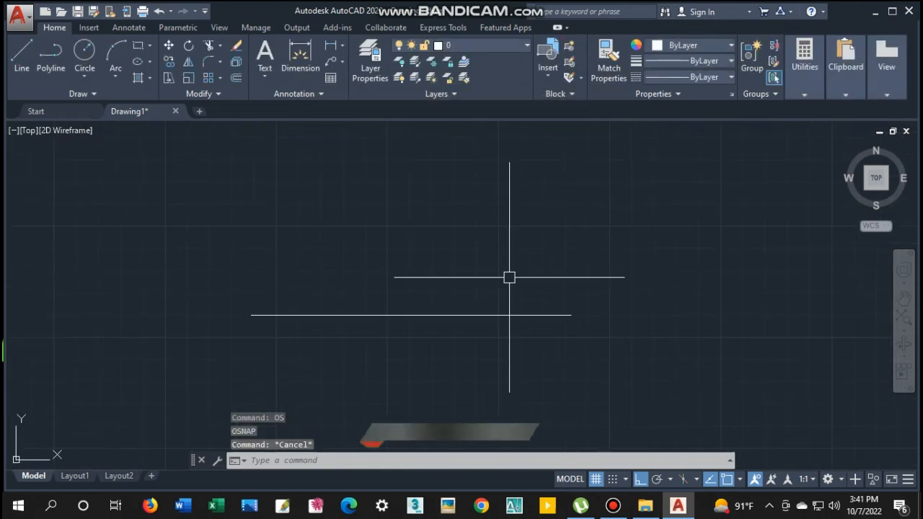
Step: Complete a rectangle from the 15' line's right endpoint with lines 10' up, 15' left and down to the left endpoint
click(571, 315)
middle_drag(546, 198, 504, 297)
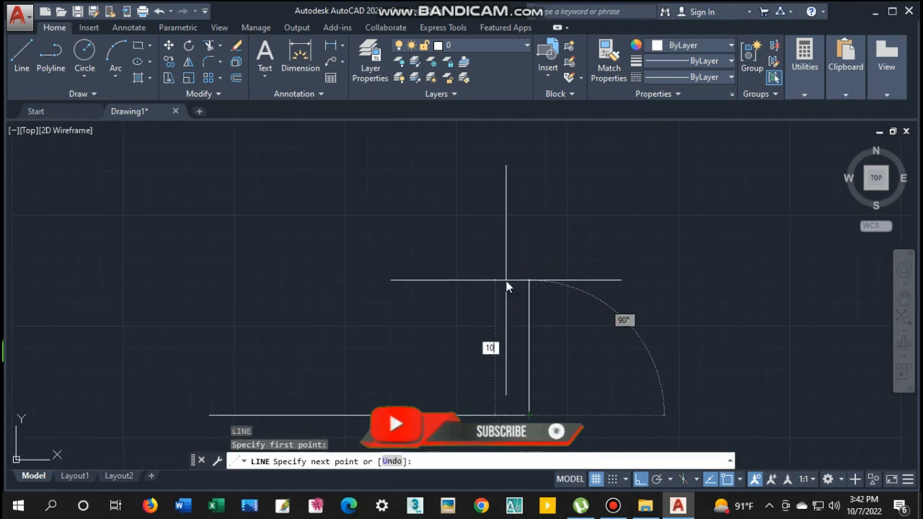
key(Return)
middle_drag(532, 289, 415, 226)
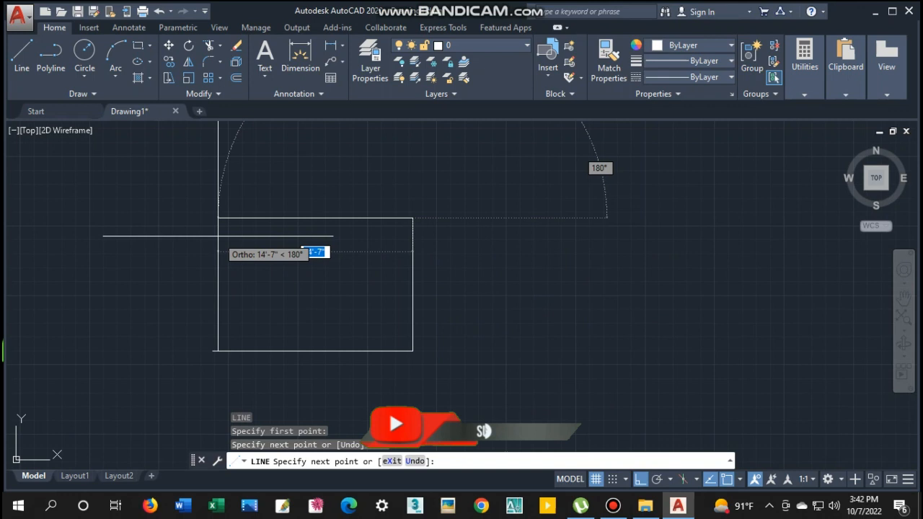
text(15)
key(Return)
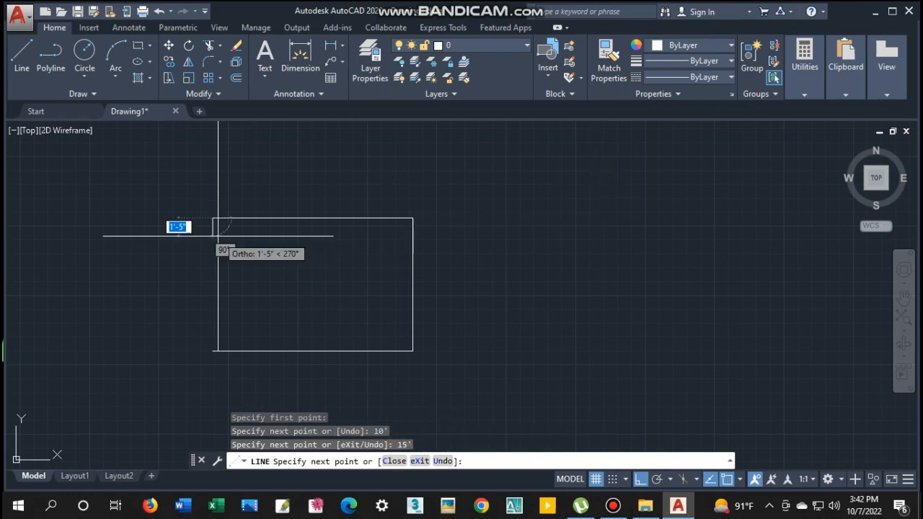
click(212, 351)
key(Return)
middle_drag(298, 303, 340, 270)
middle_drag(330, 238, 328, 260)
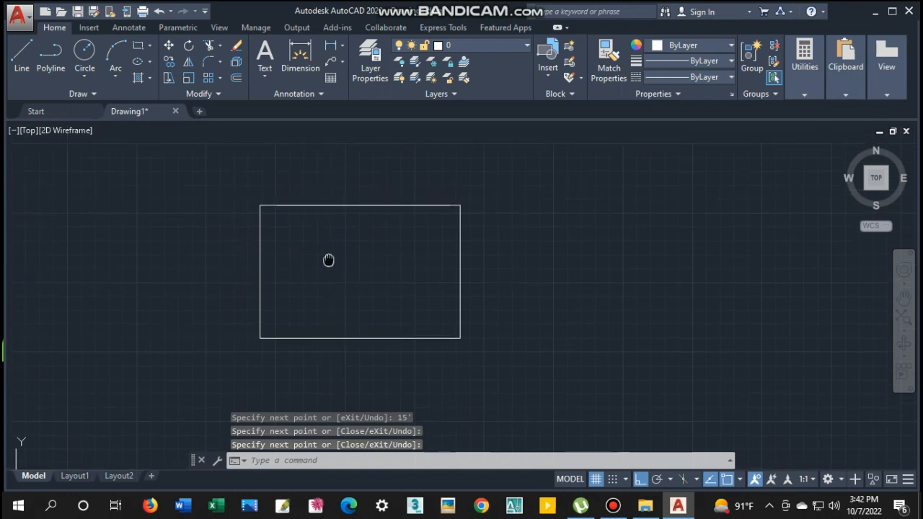
Step: Add an aligned dimension to the rectangle's upper edge, placing the dimension line above it
key(Escape)
text(DAL)
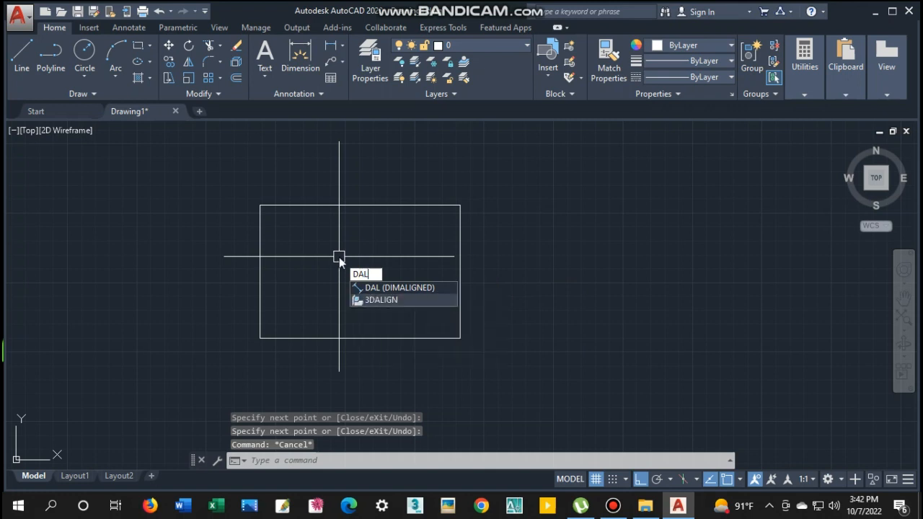
key(Return)
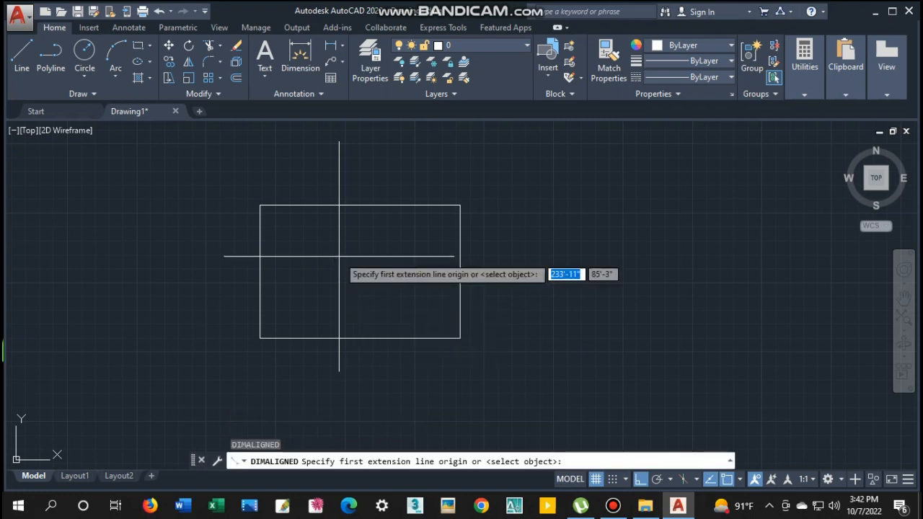
click(259, 205)
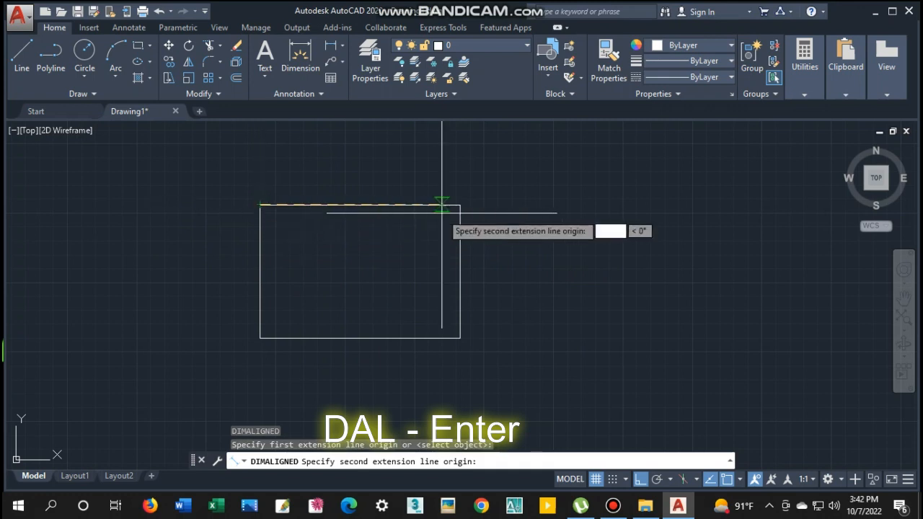
click(460, 205)
click(454, 147)
scroll(367, 155, up, 4)
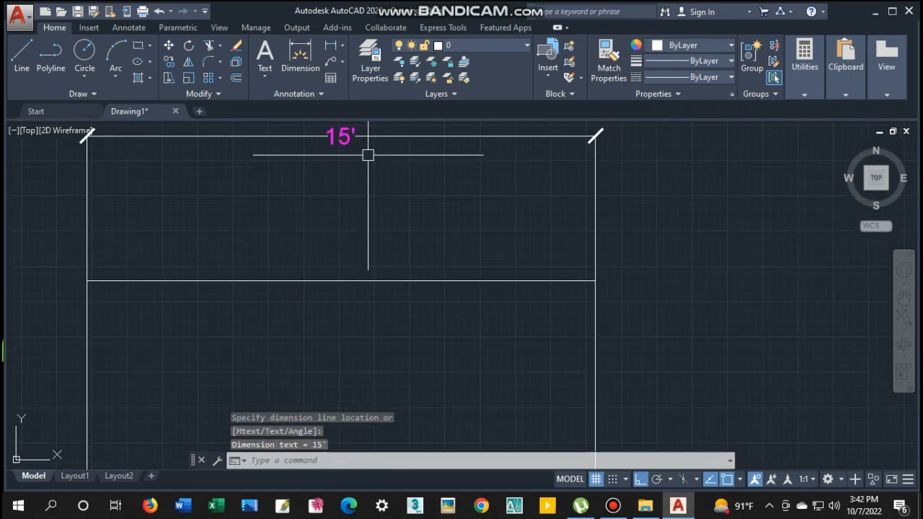
scroll(356, 183, down, 2)
middle_drag(356, 183, 352, 155)
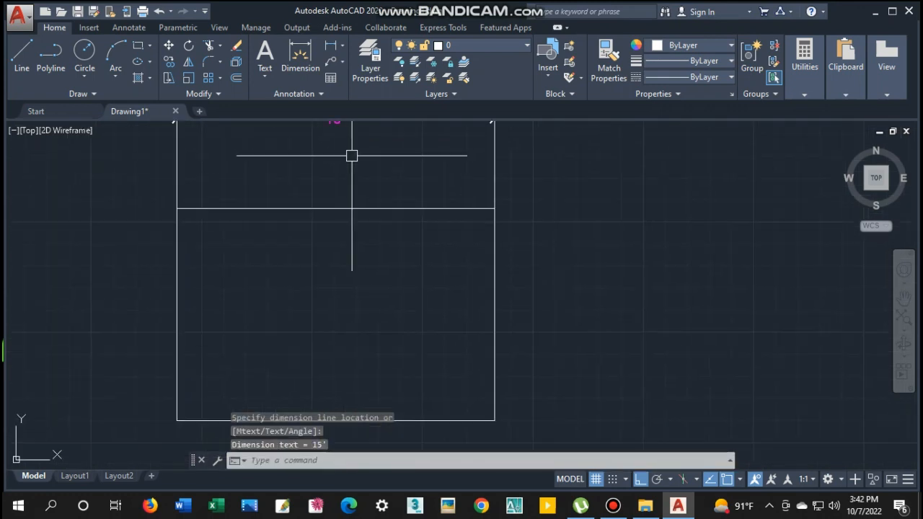
Step: Add an aligned dimension to the rectangle's right edge, from upper to lower corner, placed outside the rectangle
scroll(454, 240, down, 2)
key(Return)
click(481, 224)
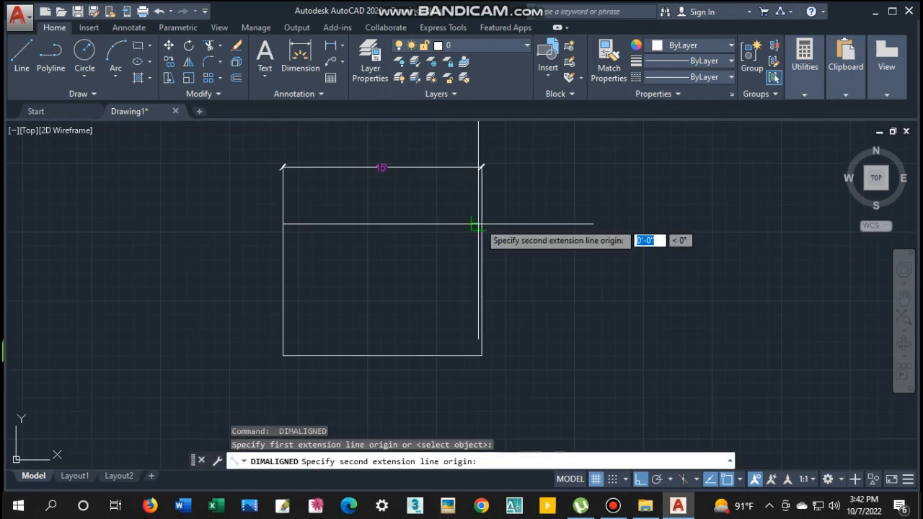
key(Escape)
key(Return)
click(481, 224)
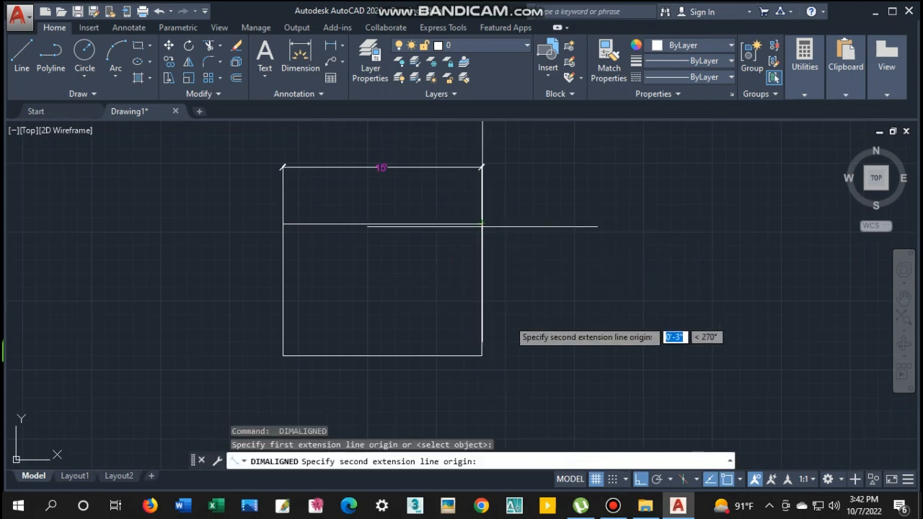
click(481, 357)
click(534, 334)
scroll(530, 303, up, 1)
mouse_move(530, 280)
middle_down()
mouse_move(478, 261)
mouse_move(319, 269)
middle_up()
scroll(472, 260, down, 2)
key(Escape)
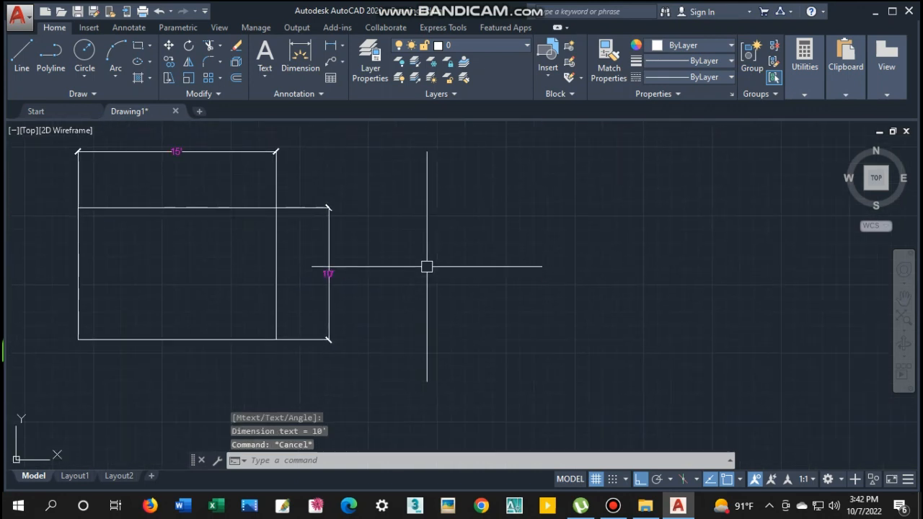
Step: Draw a circle with a radius of 5' to the right of the dimensioned rectangle
text(c)
key(Return)
click(483, 282)
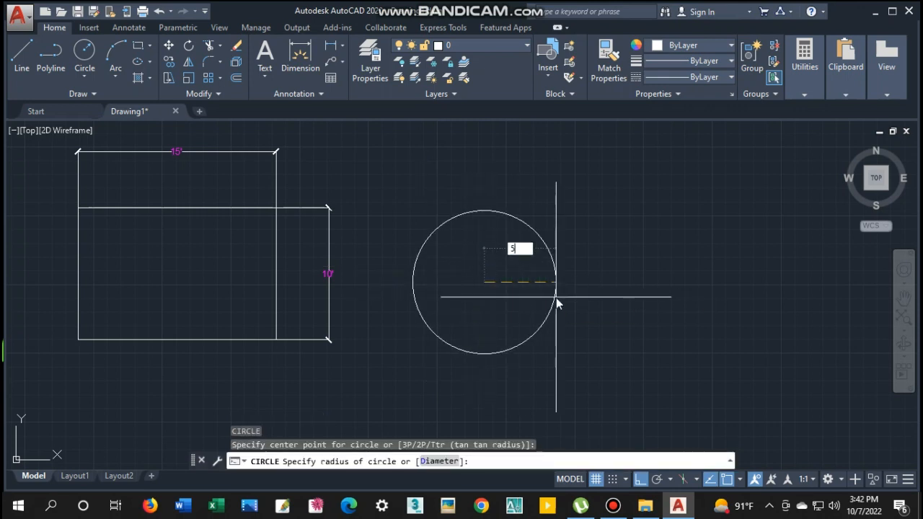
text(5)
key(Return)
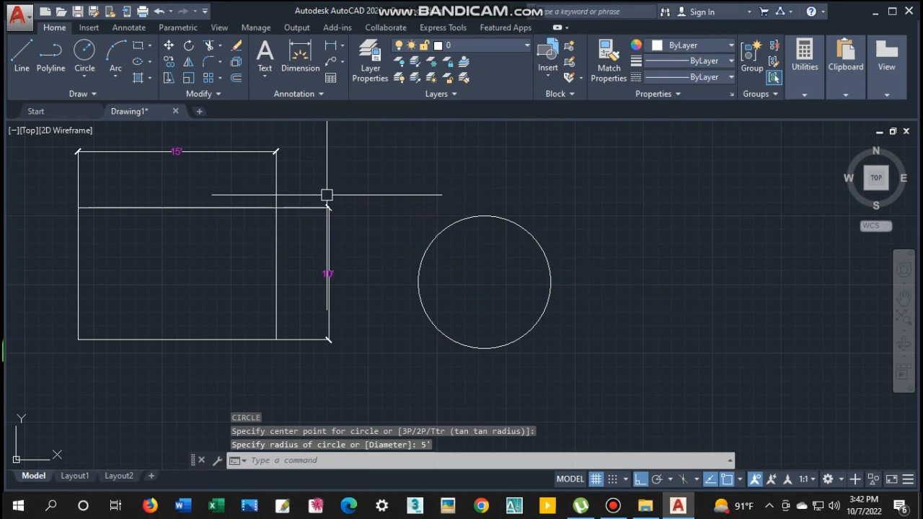
key(Escape)
Step: Add an aligned dimension across the circle between its left and right quadrants, placing the dimension line inside the circle
text(Dal)
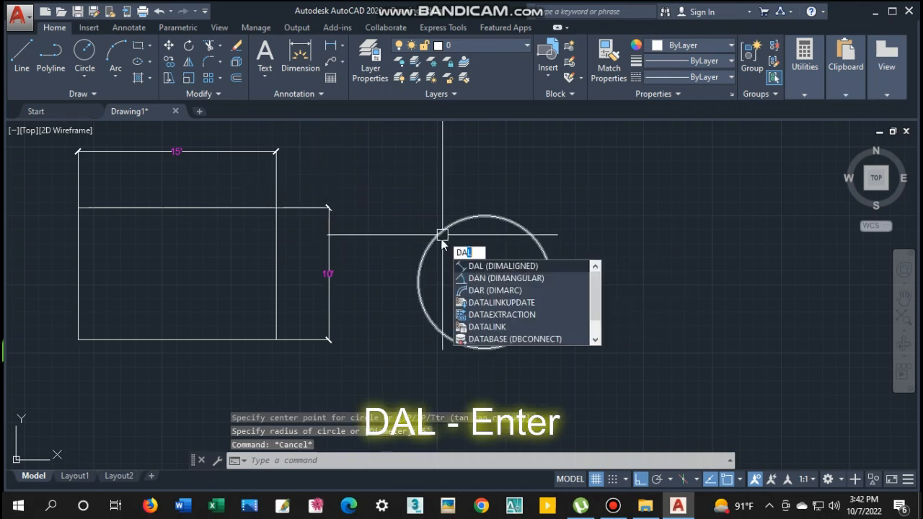
key(Return)
click(418, 282)
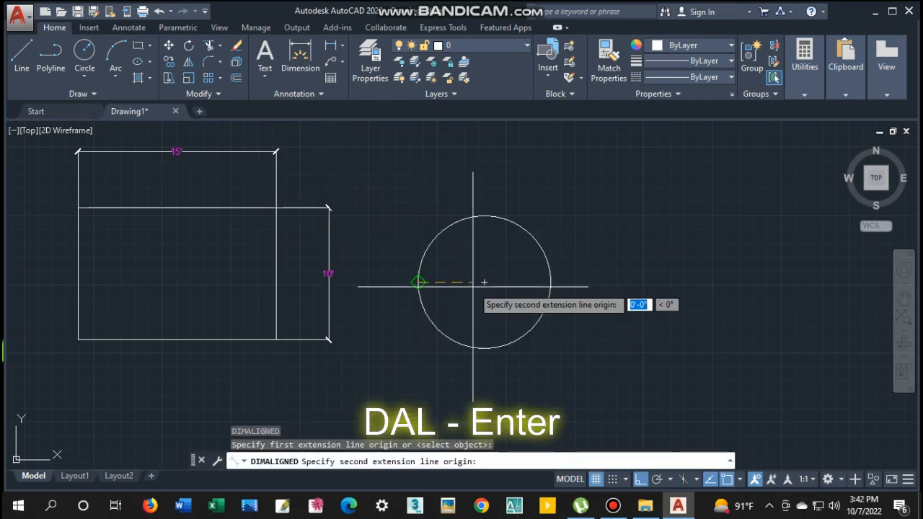
click(551, 282)
scroll(498, 283, up, 4)
scroll(496, 292, down, 2)
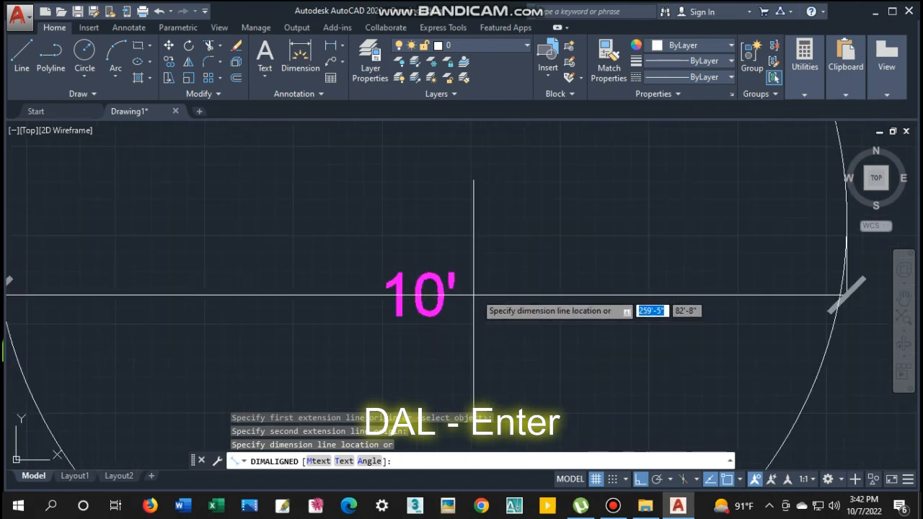
click(479, 256)
scroll(497, 262, down, 5)
mouse_move(498, 262)
middle_down()
mouse_move(440, 247)
mouse_move(469, 256)
mouse_move(461, 264)
middle_up()
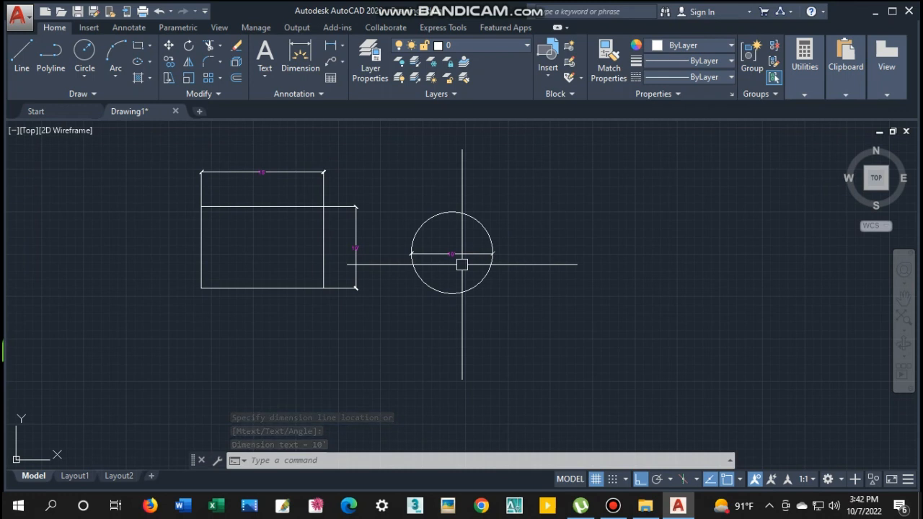
scroll(460, 238, up, 2)
middle_drag(460, 239, 610, 288)
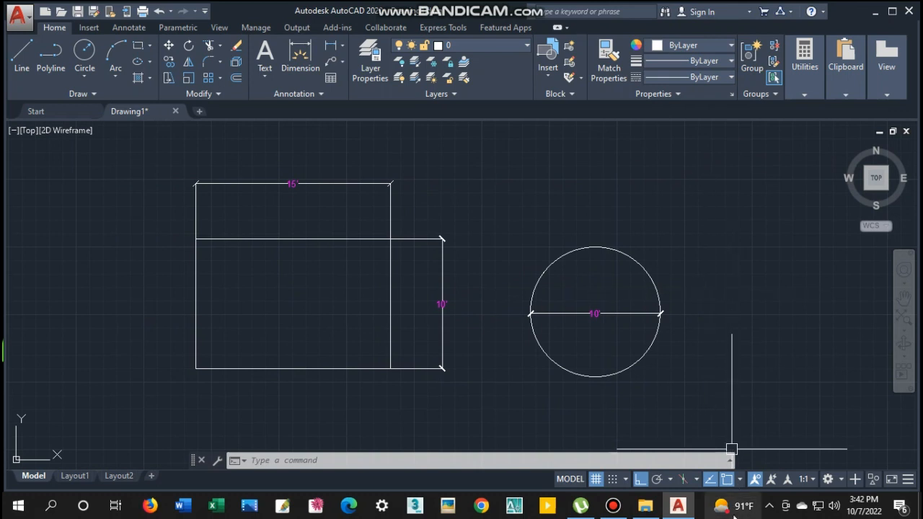